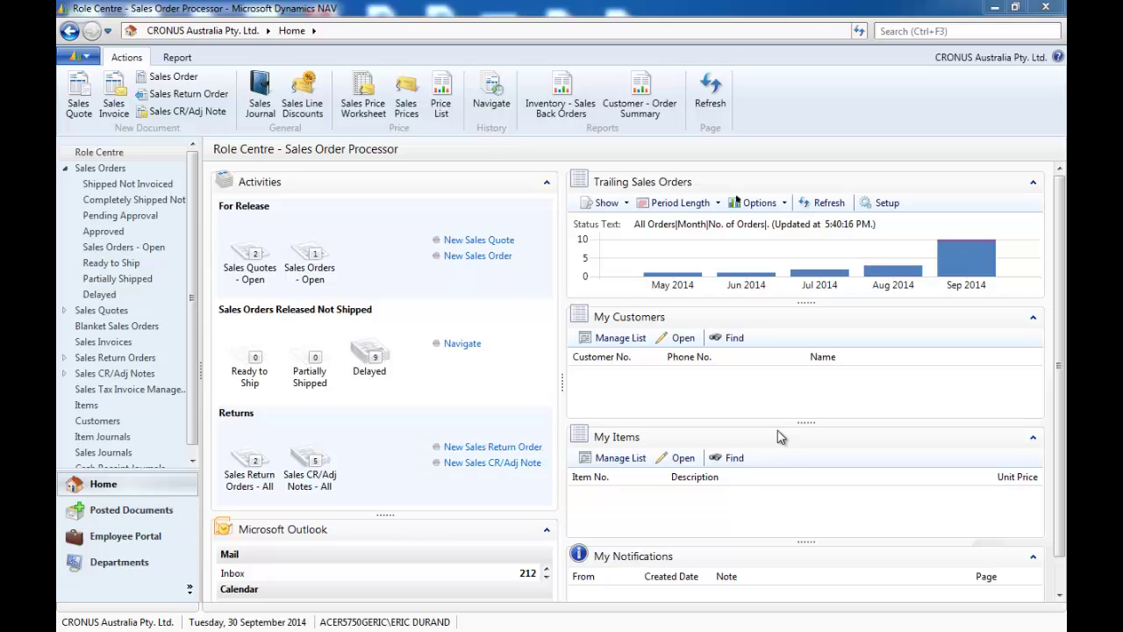
- Open the General Ledger periodic activities page under Financial Management
{"action": "left_click", "coordinate": [112, 564]}
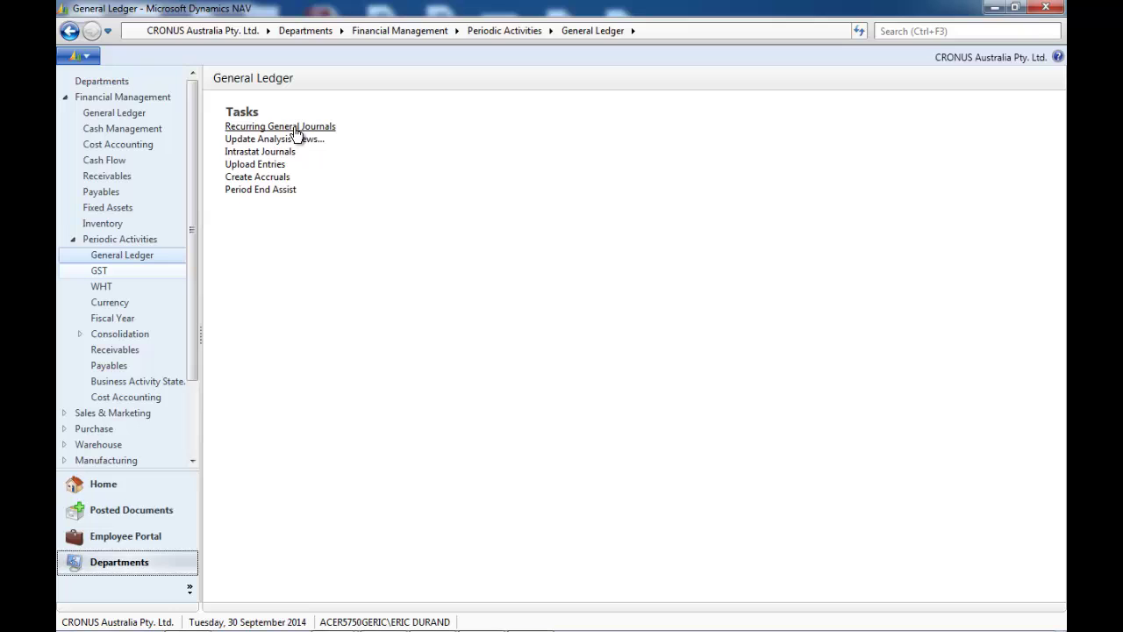
- In Inventory, review Adjust Cost - Item Entries and Post Inventory Cost to G/L, cancelling both
{"action": "left_click", "coordinate": [386, 33]}
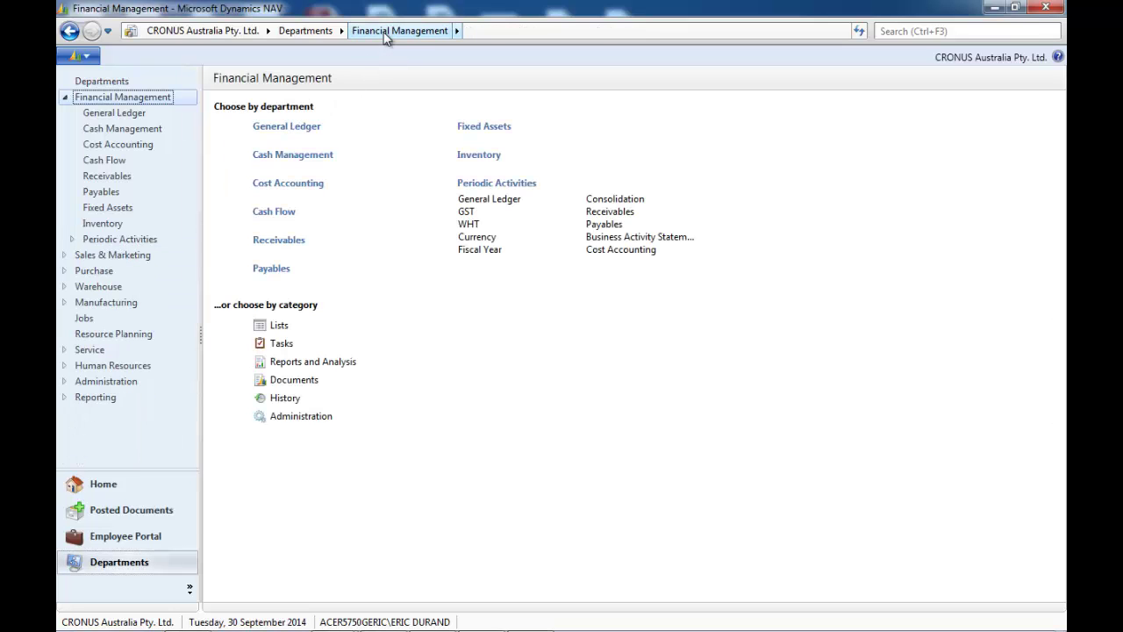
{"action": "left_click", "coordinate": [480, 158]}
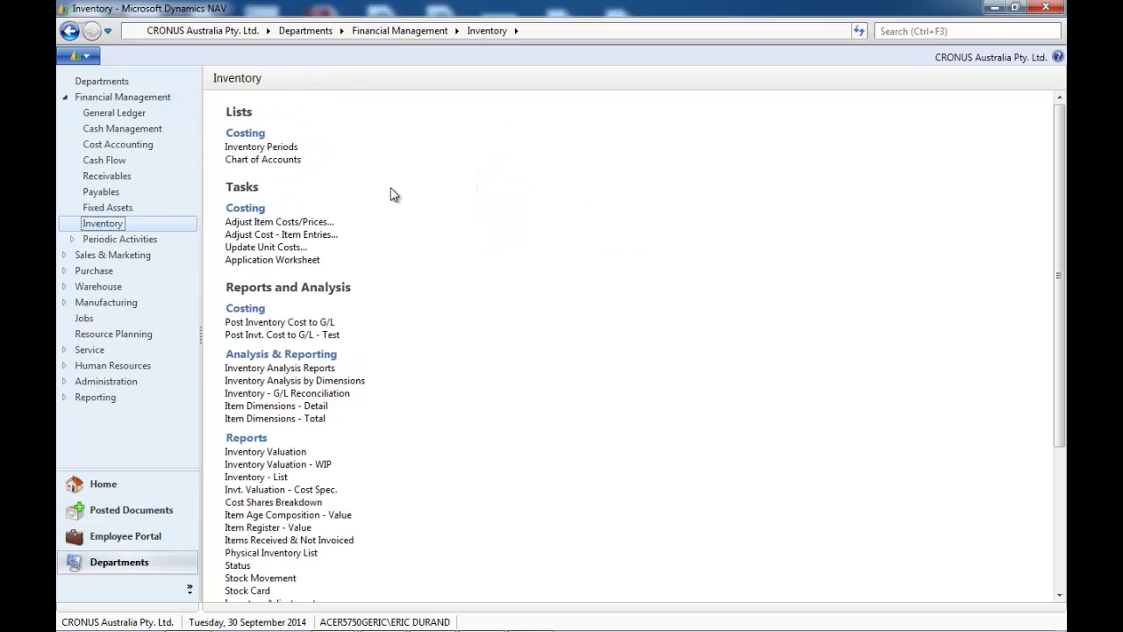
{"action": "left_click", "coordinate": [323, 236]}
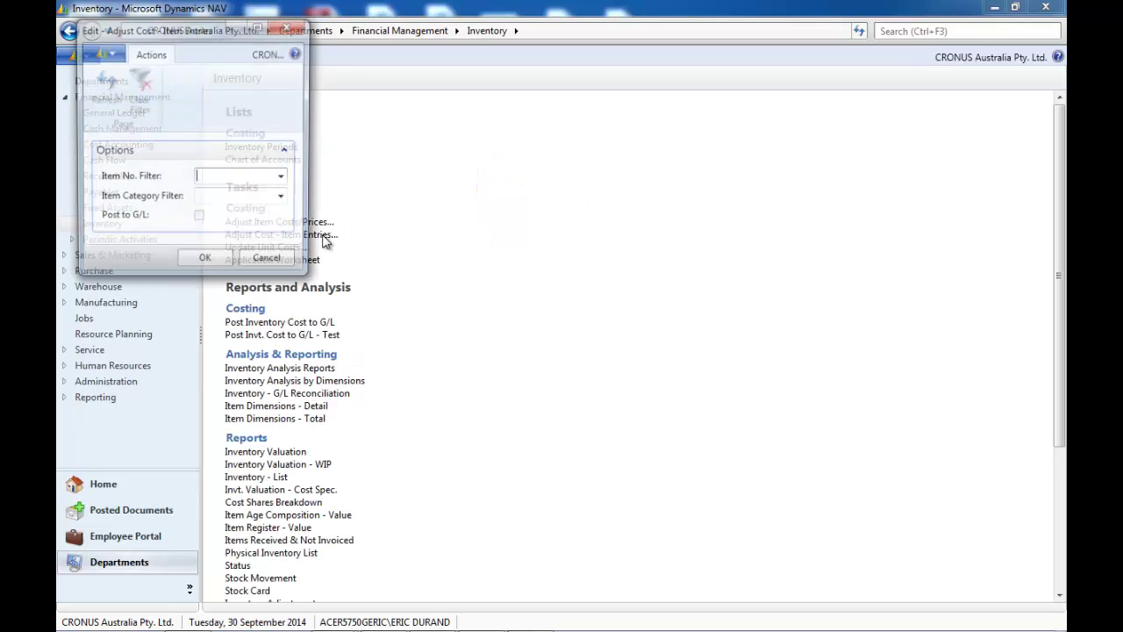
{"action": "left_click", "coordinate": [272, 262]}
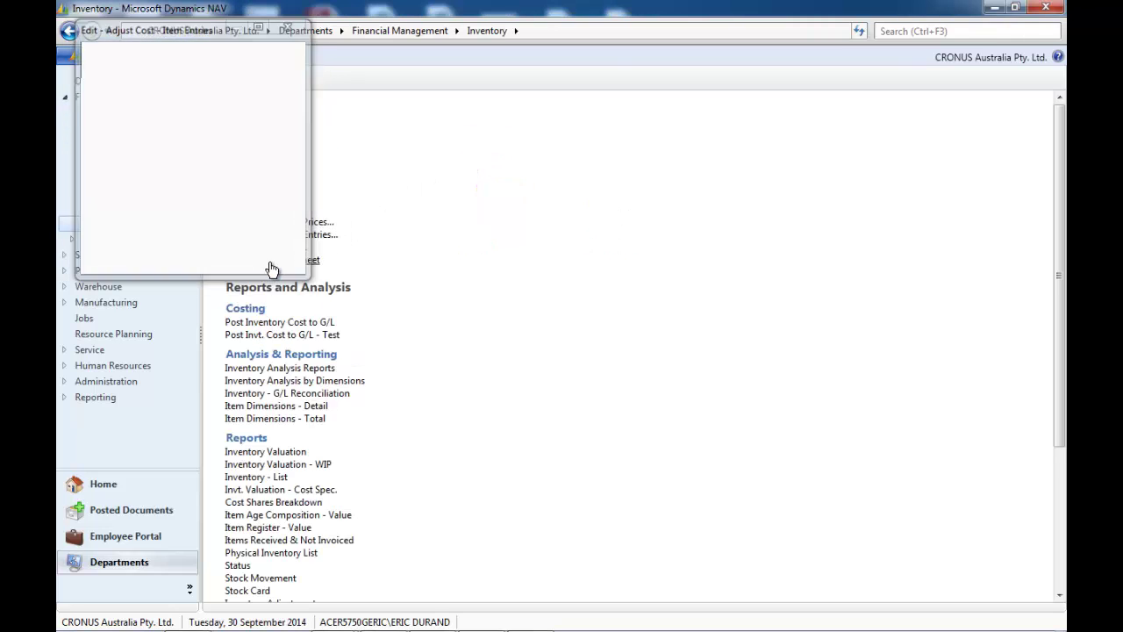
{"action": "left_click", "coordinate": [290, 323]}
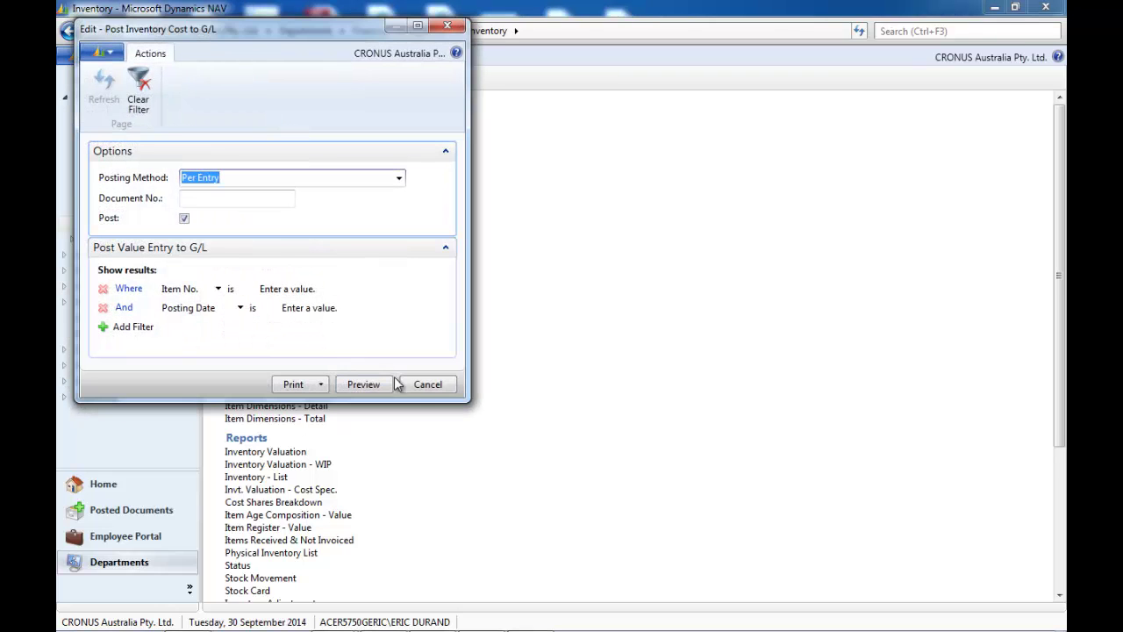
{"action": "left_click", "coordinate": [428, 386]}
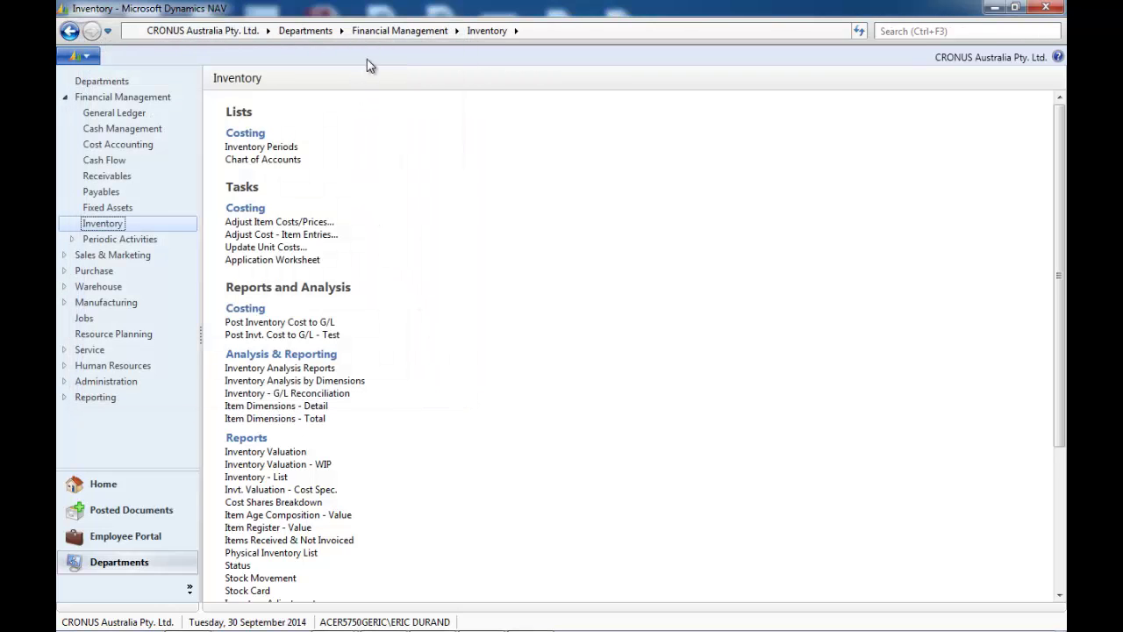
- In Fixed Assets, review Calculate Depreciation and FA G/L Journals, closing both unused
{"action": "left_click", "coordinate": [374, 37]}
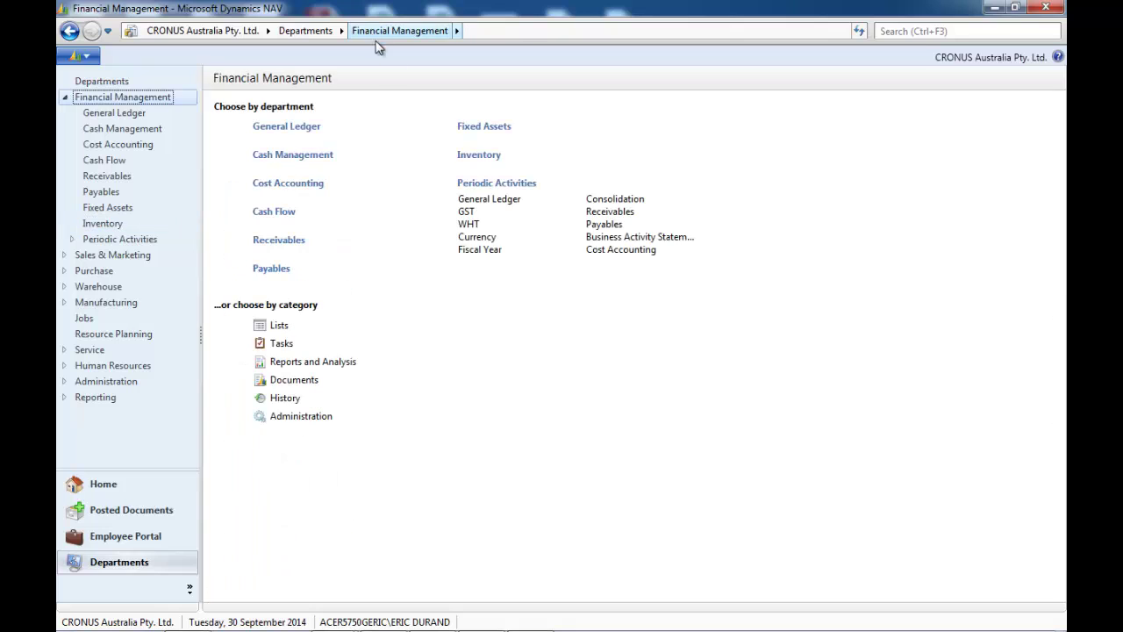
{"action": "left_click", "coordinate": [472, 128]}
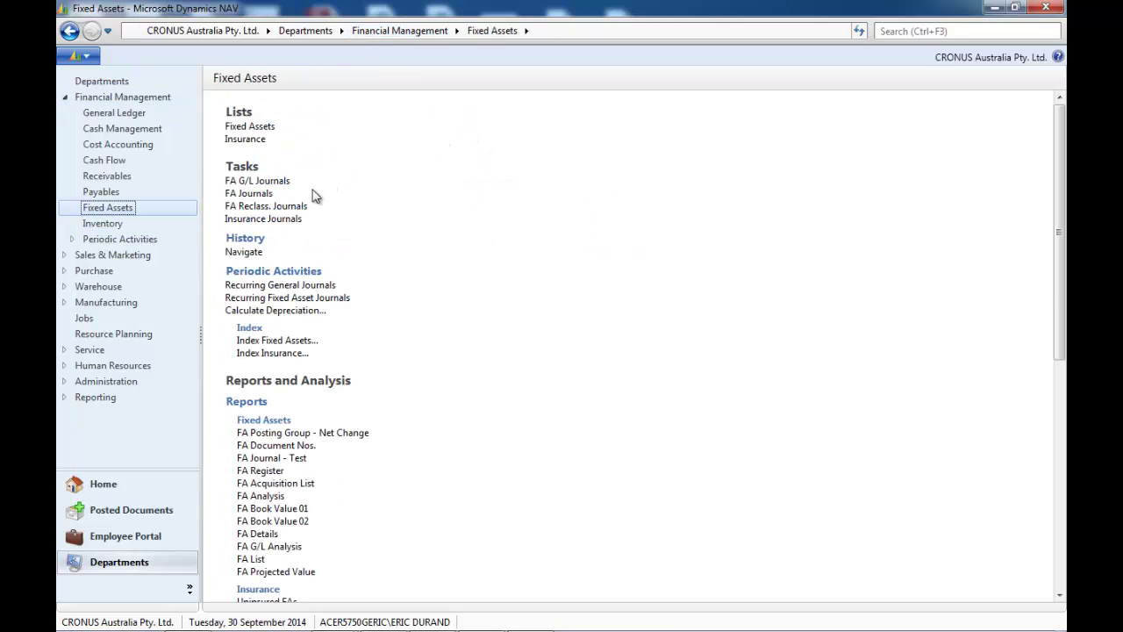
{"action": "left_click", "coordinate": [271, 312]}
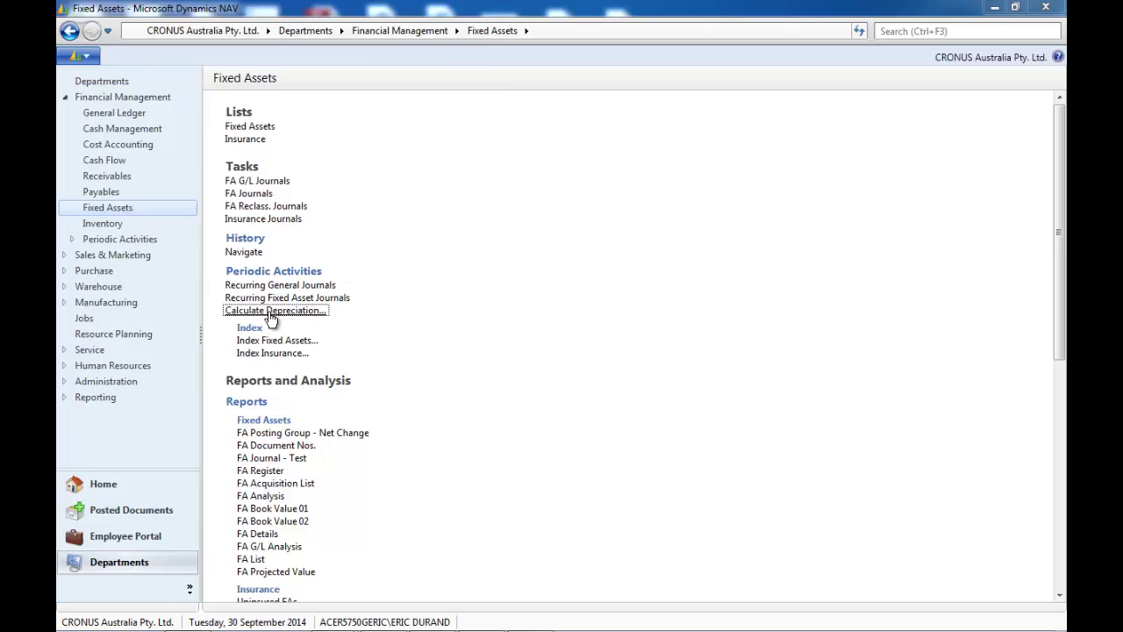
{"action": "left_click", "coordinate": [449, 274]}
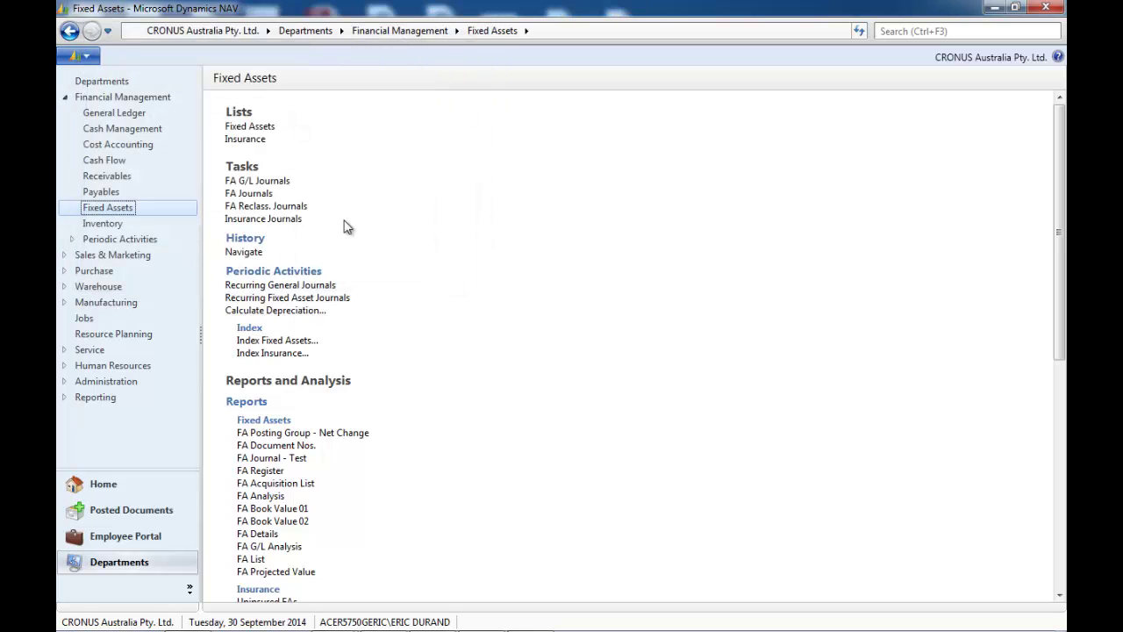
{"action": "left_click", "coordinate": [261, 182]}
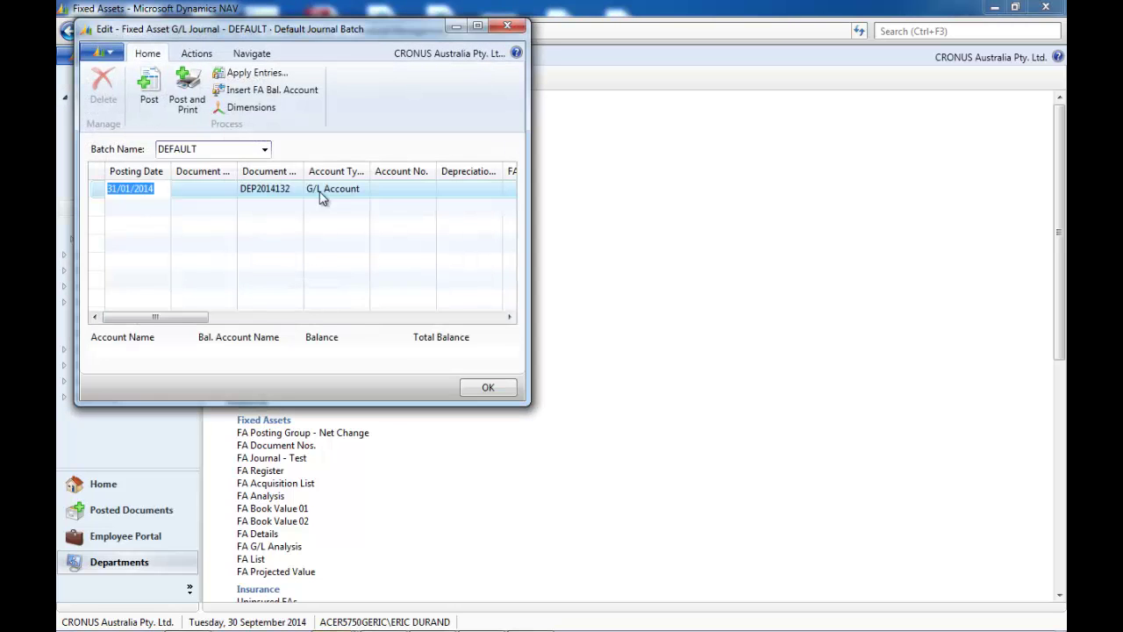
{"action": "left_click", "coordinate": [508, 32]}
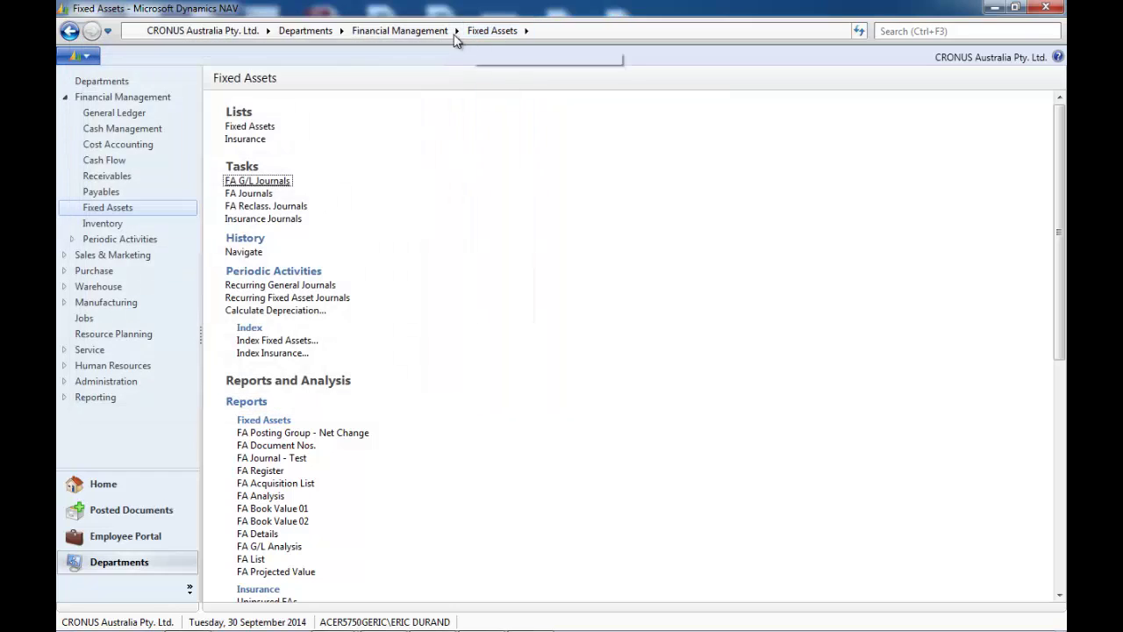
- Under Currency periodic activities, view the Currencies list and Adjust Exchange Rates dialog, closing both
{"action": "left_click", "coordinate": [436, 39]}
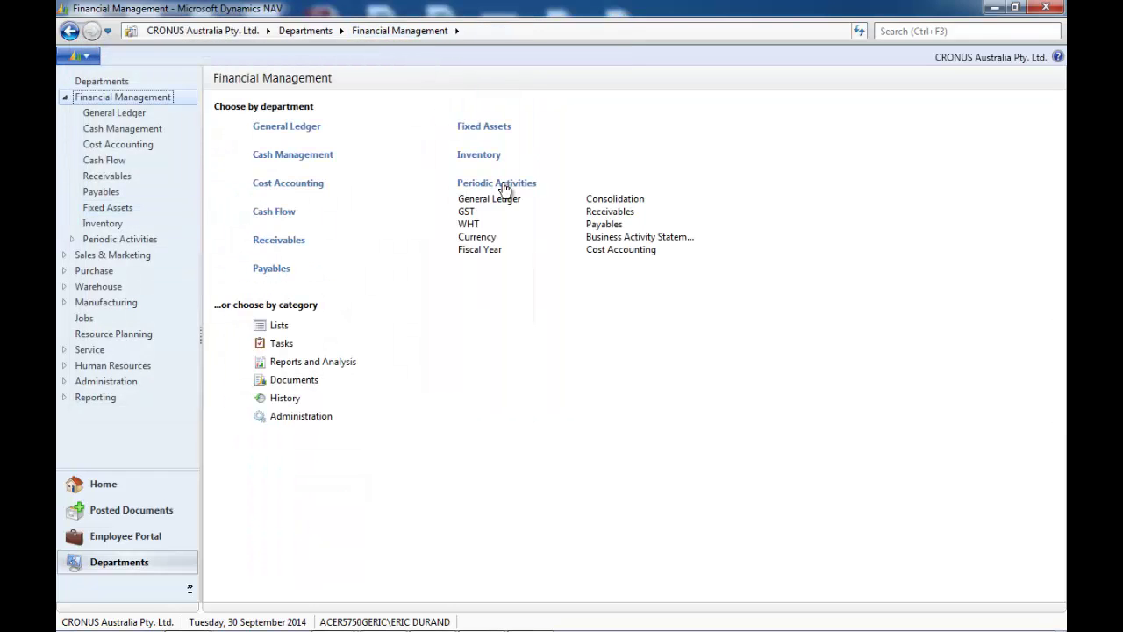
{"action": "left_click", "coordinate": [489, 238]}
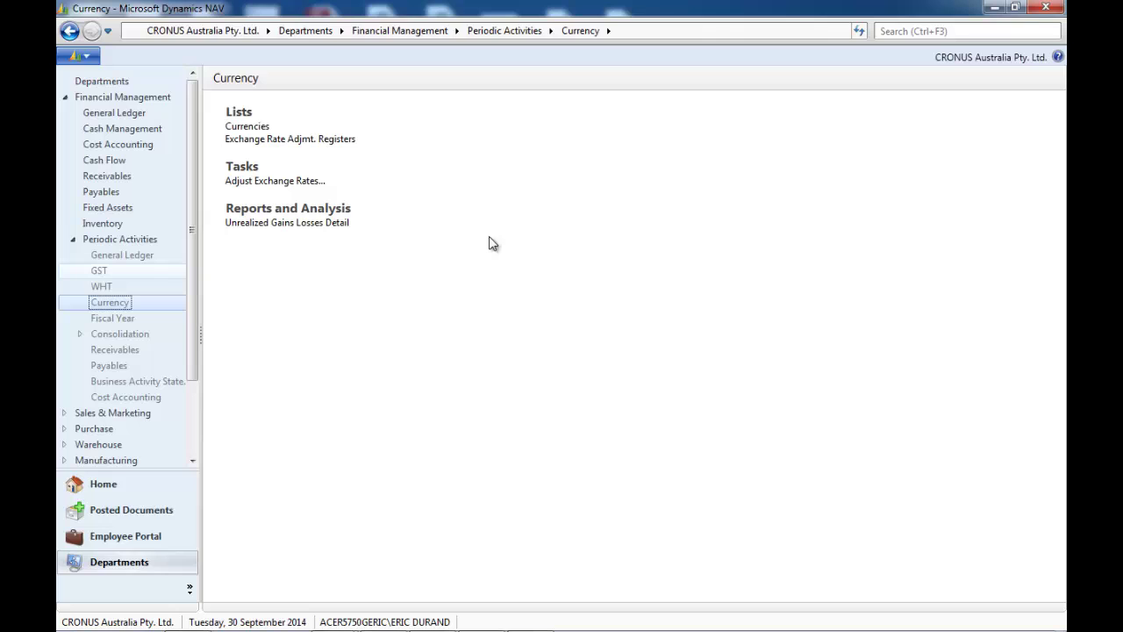
{"action": "left_click", "coordinate": [261, 130]}
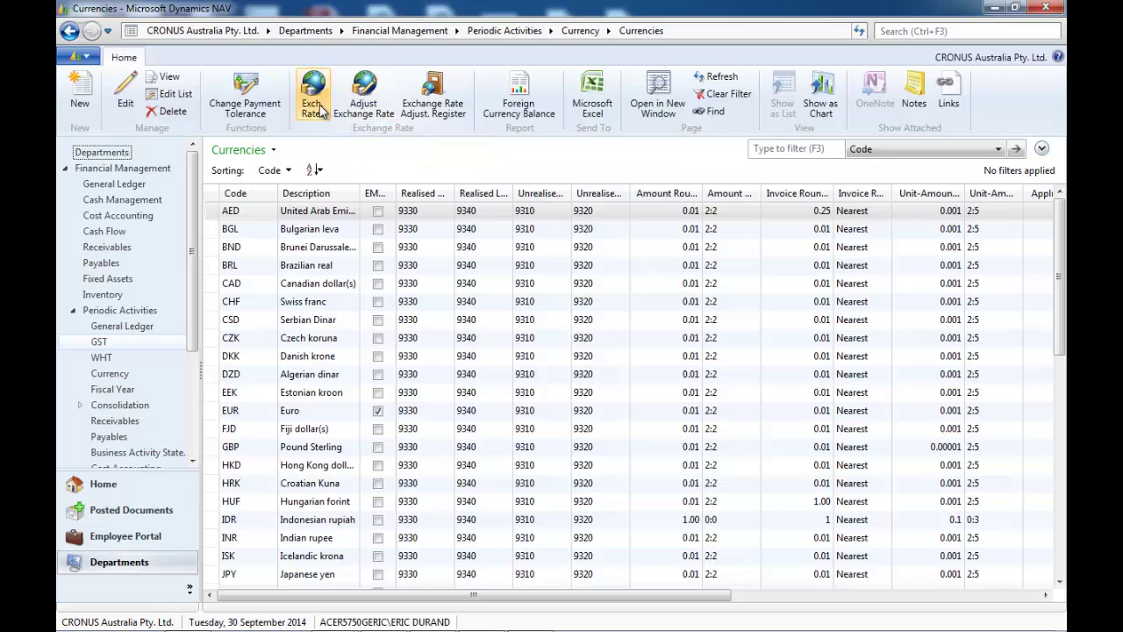
{"action": "left_click", "coordinate": [580, 30]}
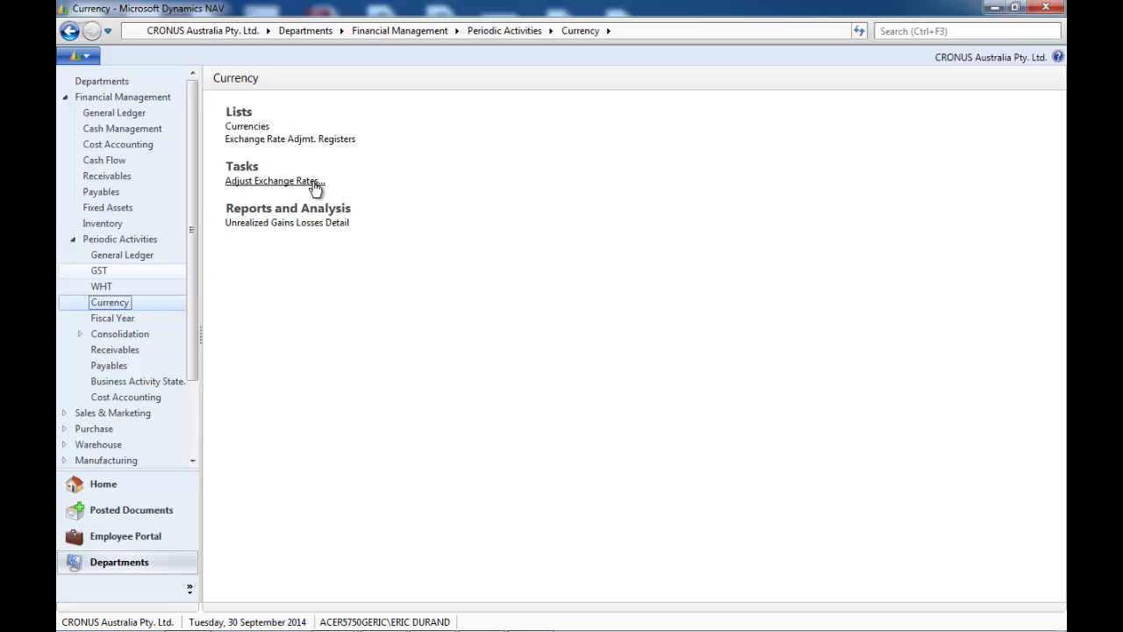
{"action": "left_click", "coordinate": [314, 182]}
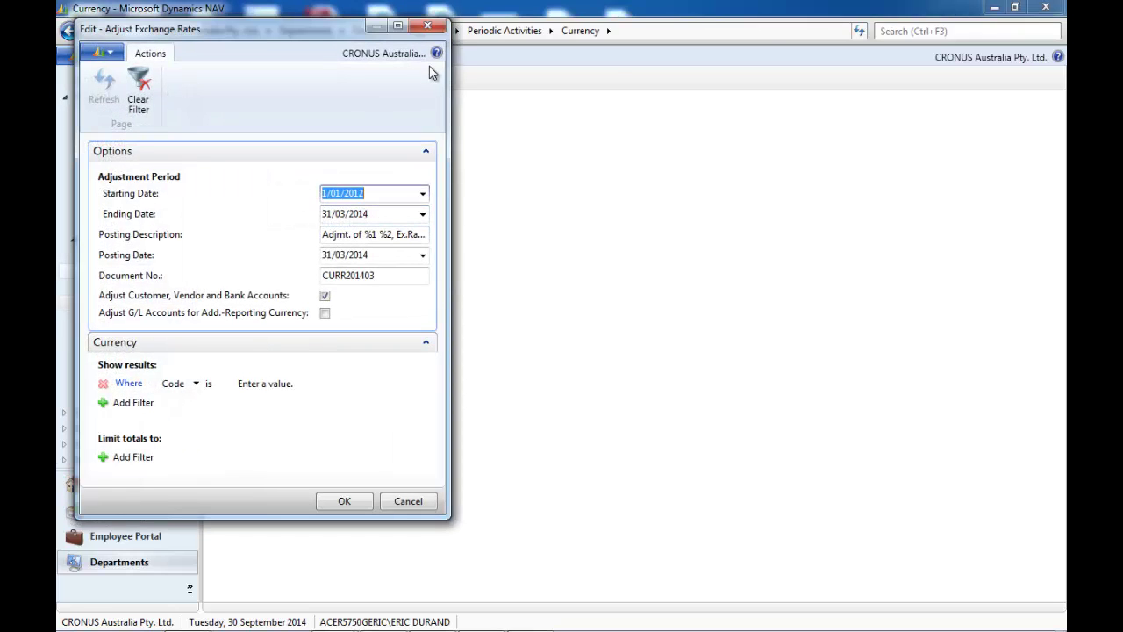
{"action": "left_click", "coordinate": [427, 26]}
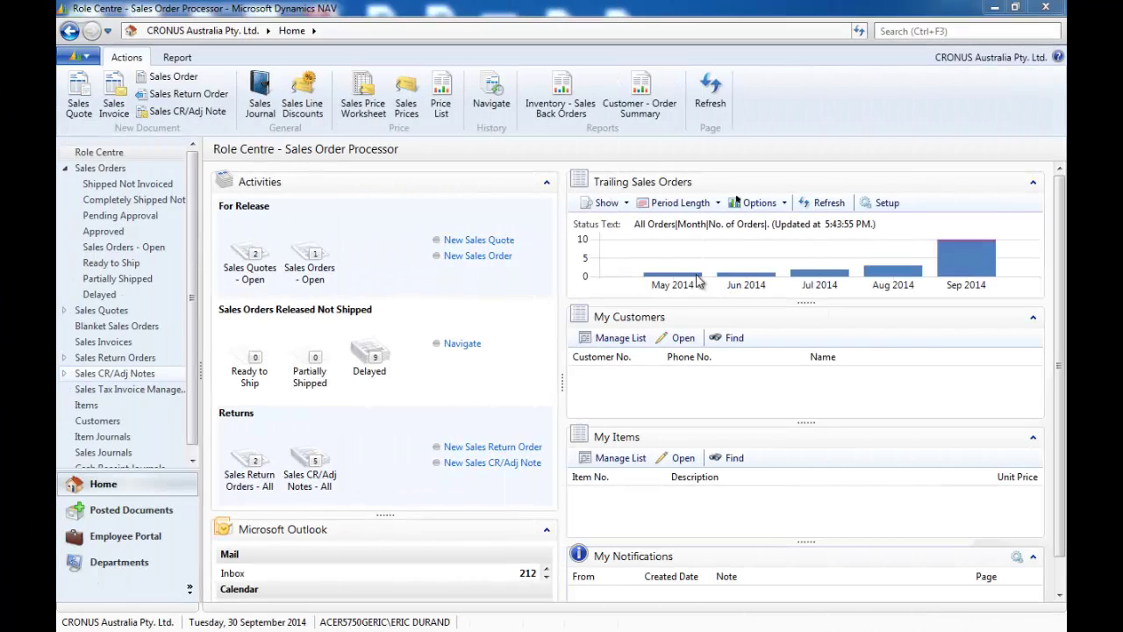
- Search for 'period end' and open the Period End Assist List
{"action": "left_click", "coordinate": [884, 31]}
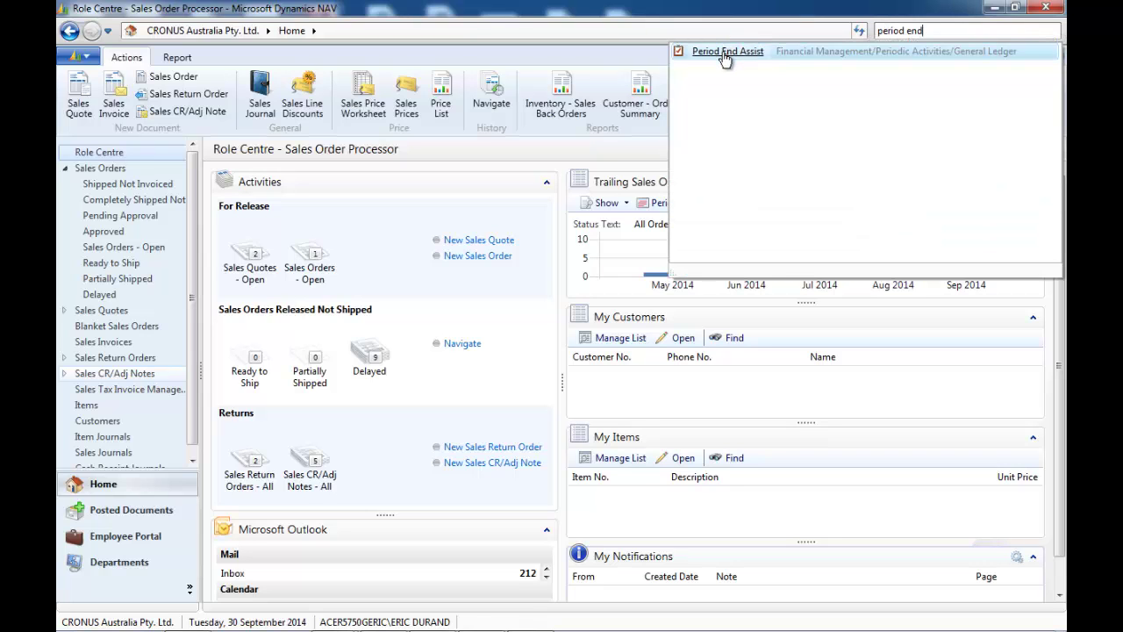
{"action": "left_click", "coordinate": [725, 54]}
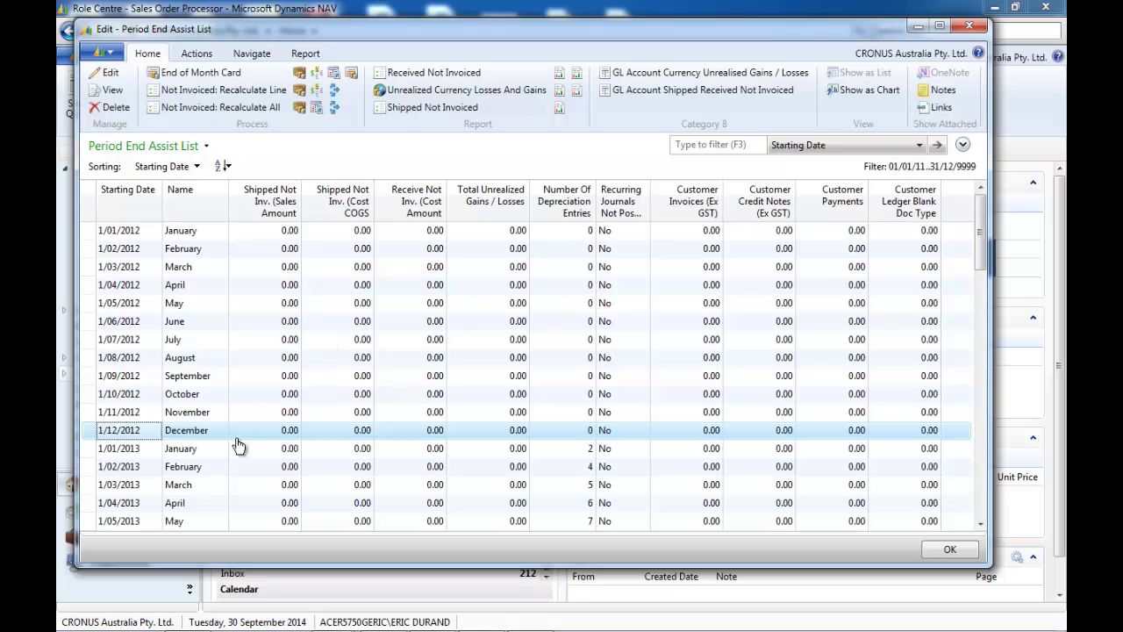
- Review the Inventory Batches, Currency, Fixed Assets, Accruals and Posting Dates Allowed job menus
{"action": "left_click", "coordinate": [981, 525]}
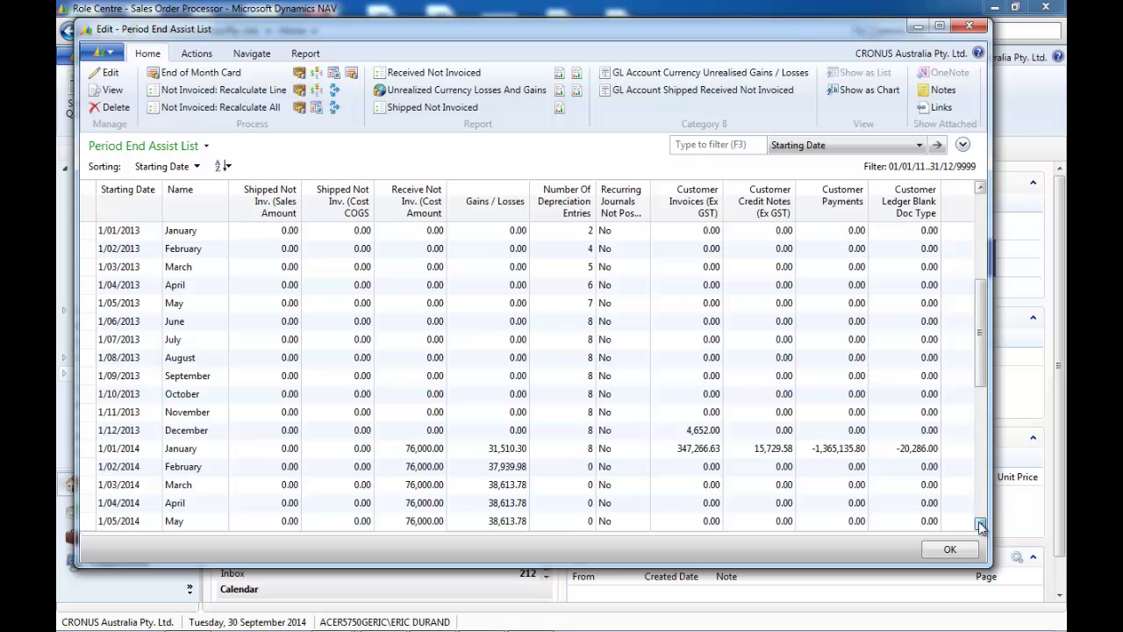
{"action": "left_click", "coordinate": [198, 55]}
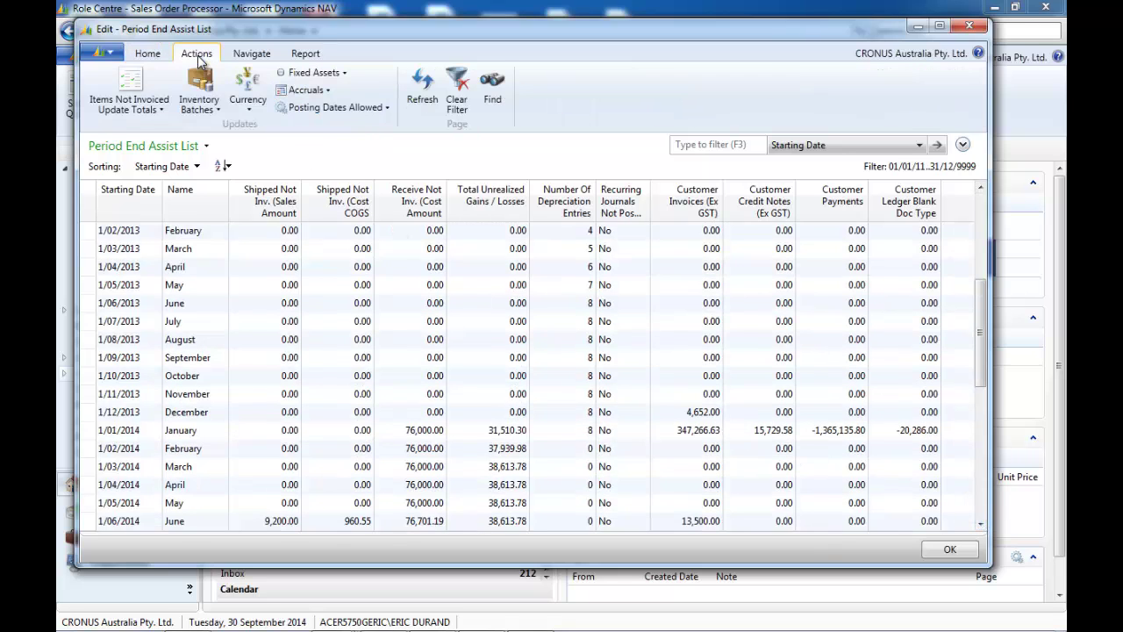
{"action": "left_click", "coordinate": [217, 106]}
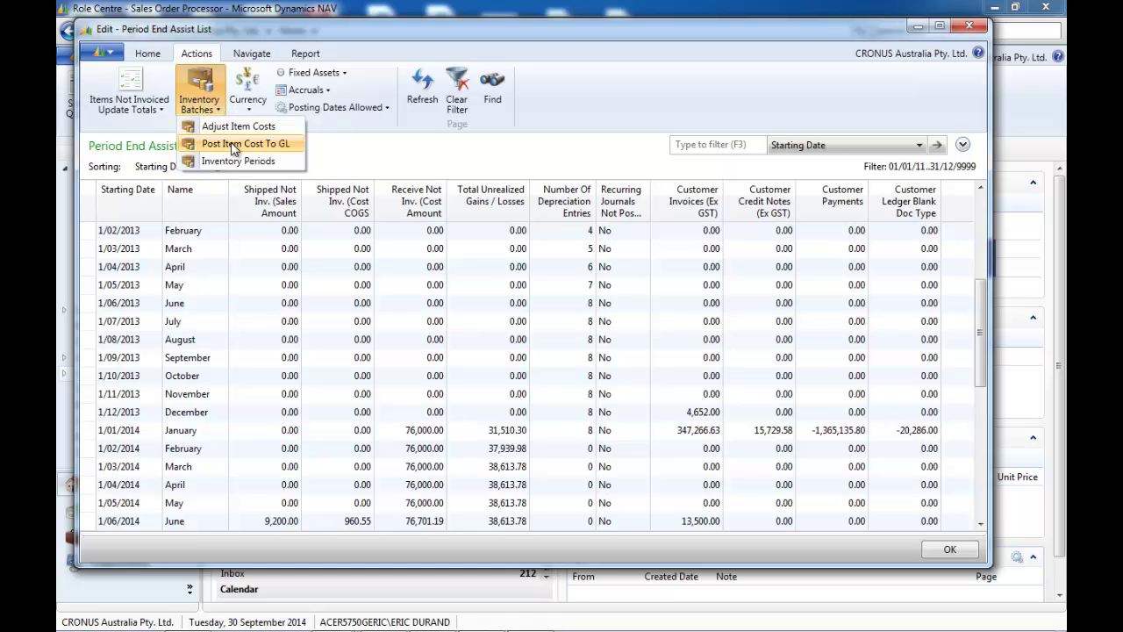
{"action": "left_click", "coordinate": [252, 105]}
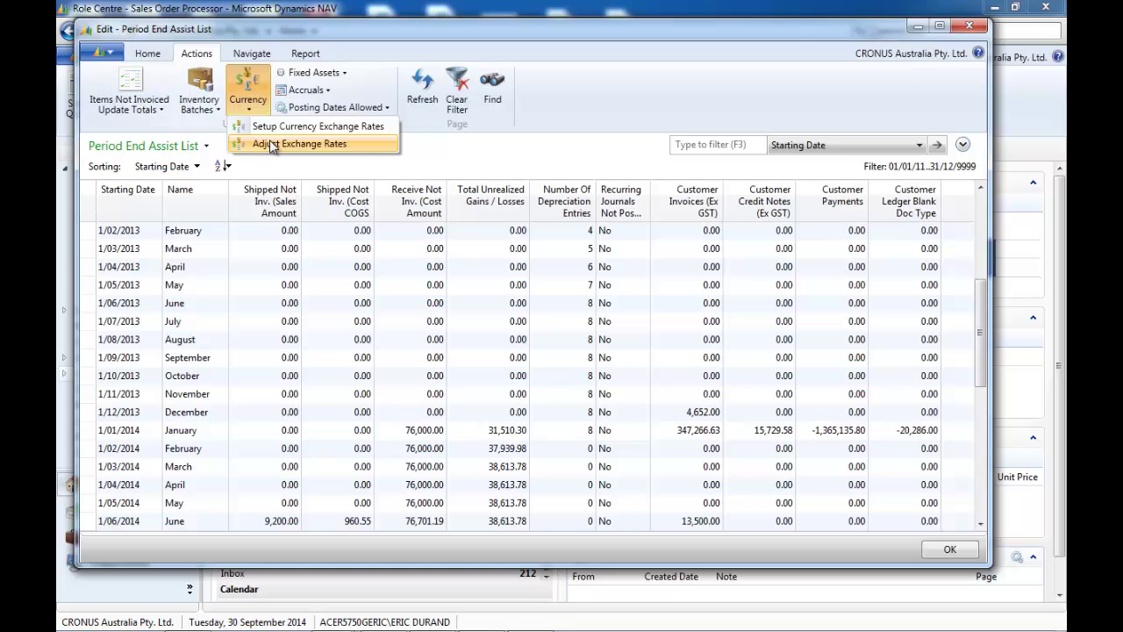
{"action": "left_click", "coordinate": [340, 75]}
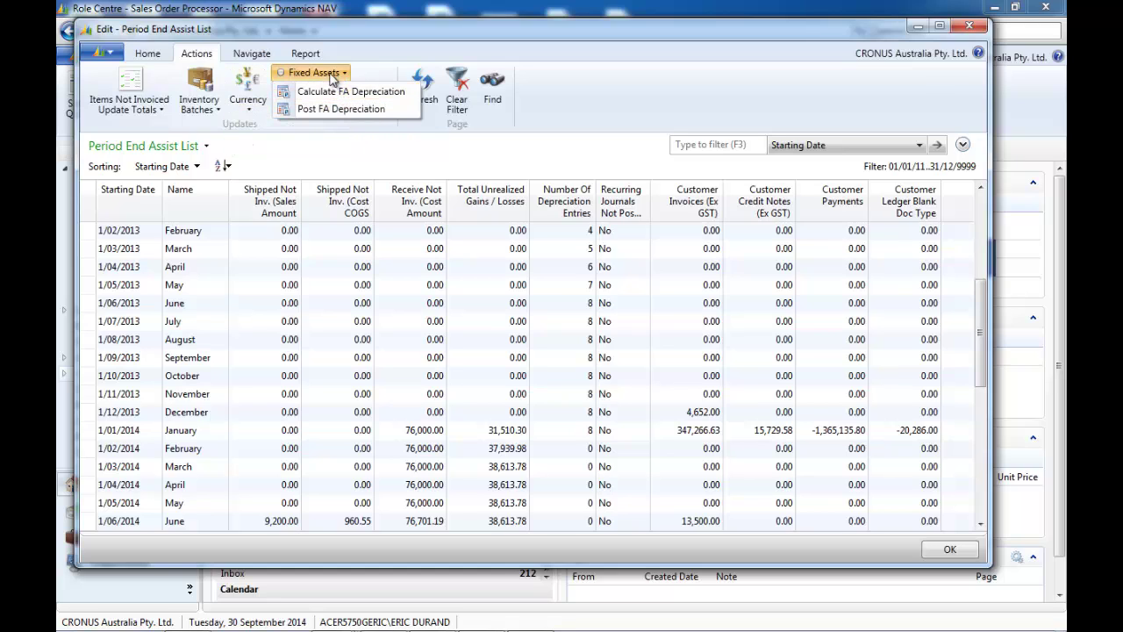
{"action": "left_click", "coordinate": [334, 83]}
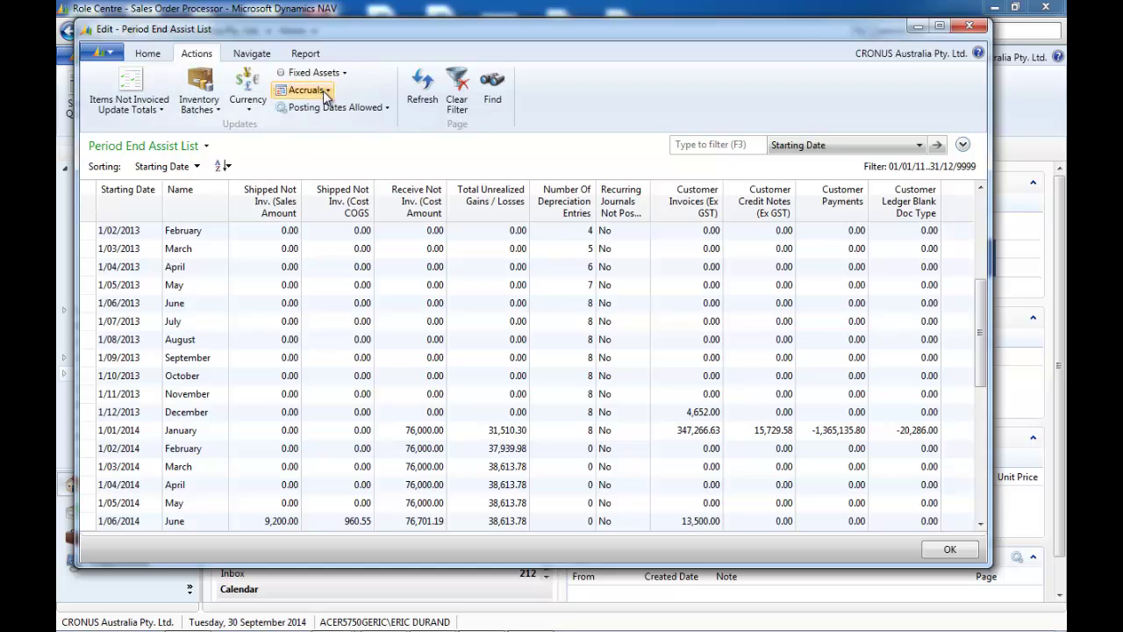
{"action": "left_click", "coordinate": [326, 91]}
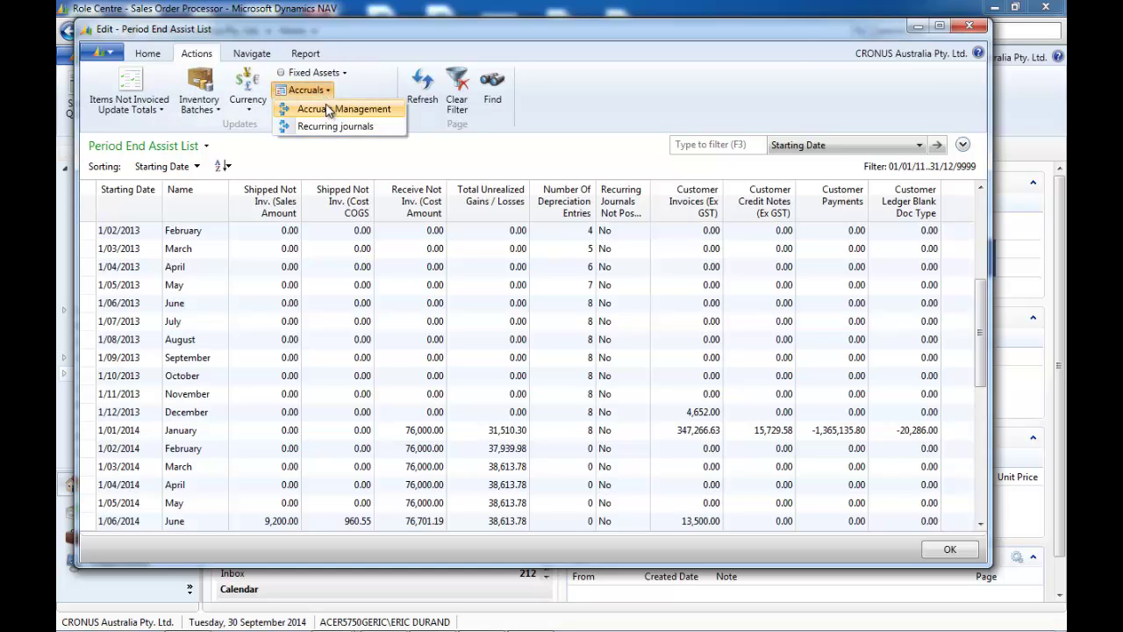
{"action": "left_click", "coordinate": [330, 92]}
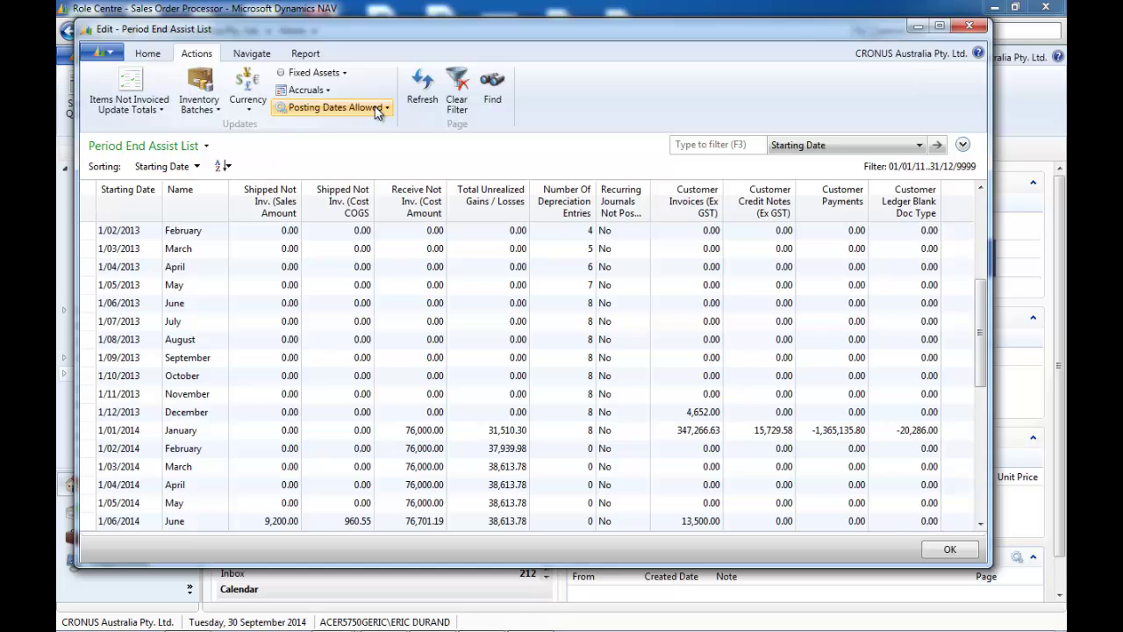
{"action": "left_click", "coordinate": [374, 107]}
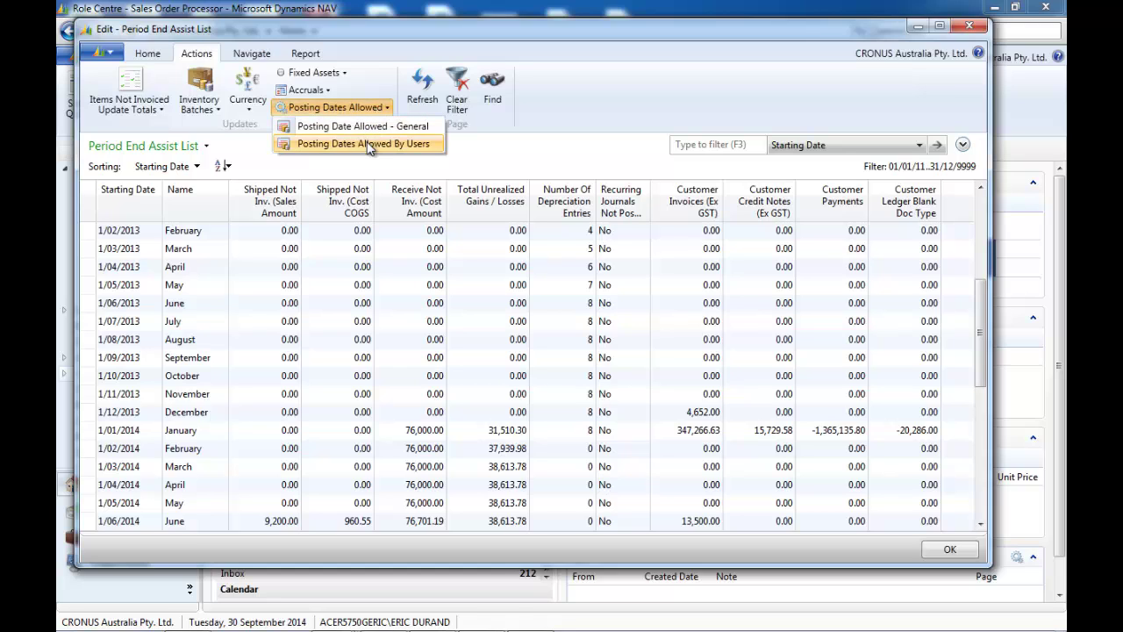
{"action": "left_click", "coordinate": [391, 111]}
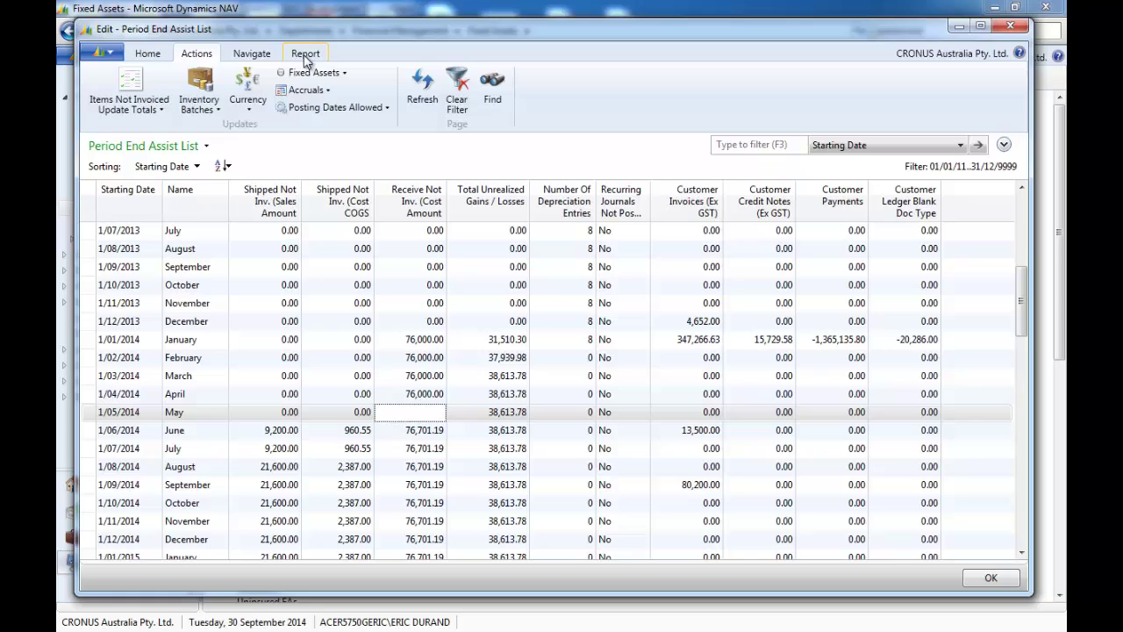
- Show the Period End Assist List's report commands, such as Balance Sheet and GL Trial Balance
{"action": "left_click", "coordinate": [306, 56]}
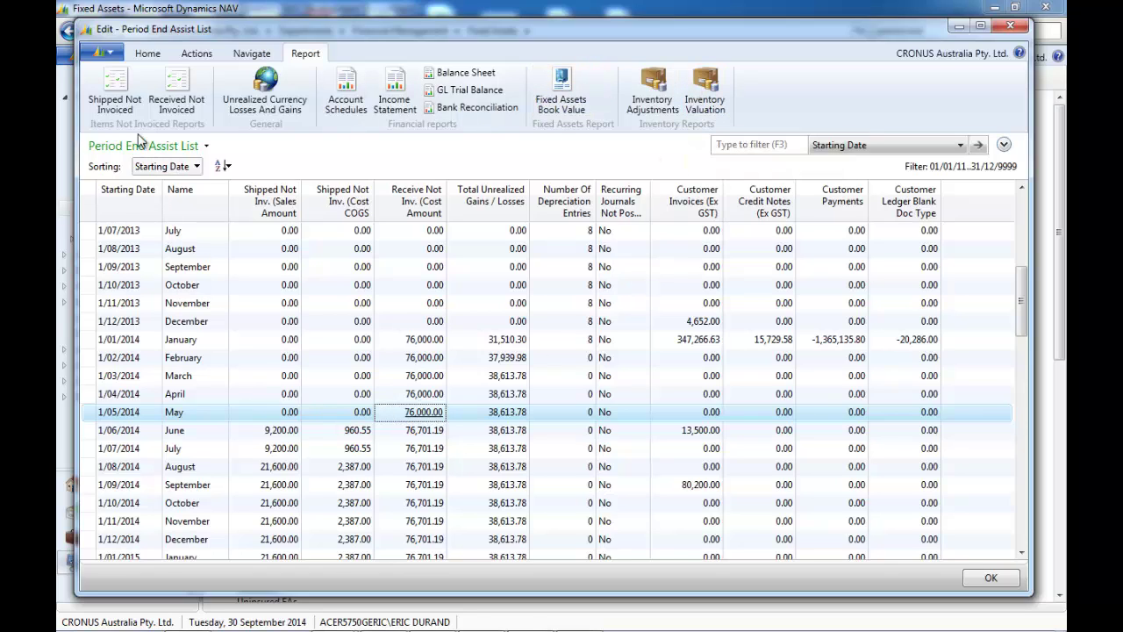
{"action": "left_click", "coordinate": [141, 432]}
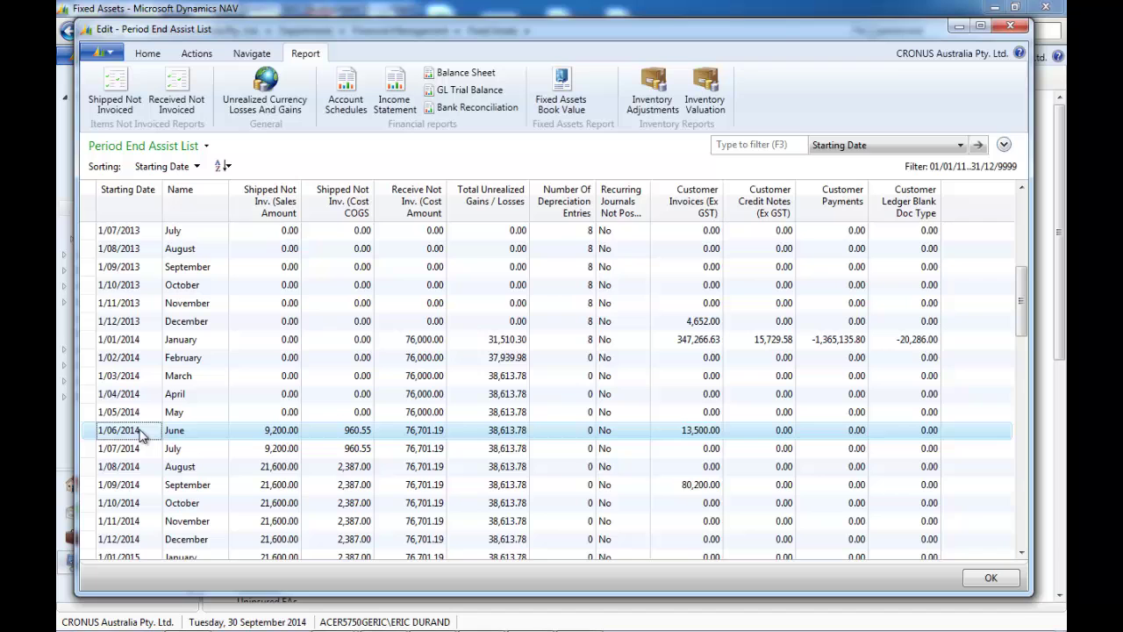
{"action": "left_click", "coordinate": [115, 97]}
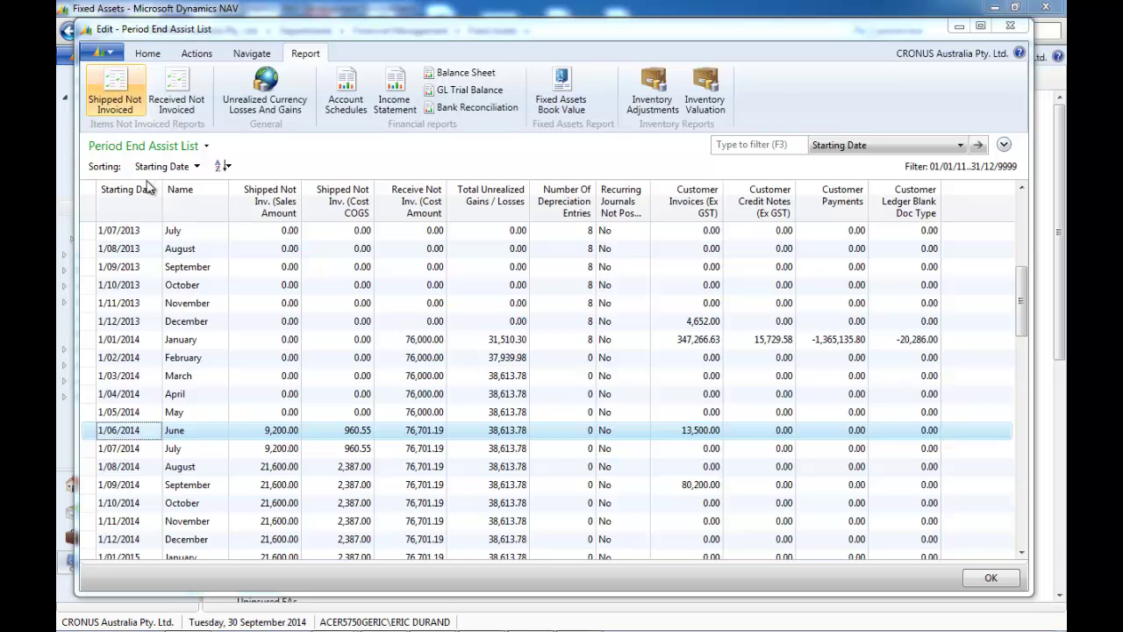
{"action": "left_click", "coordinate": [392, 413]}
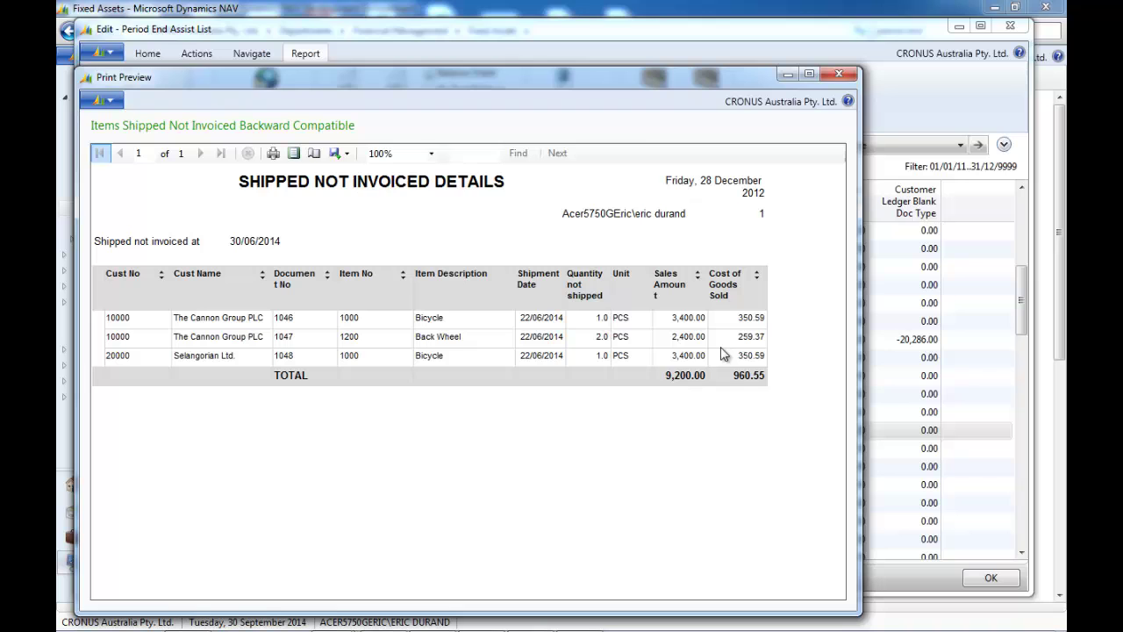
{"action": "left_click", "coordinate": [839, 75]}
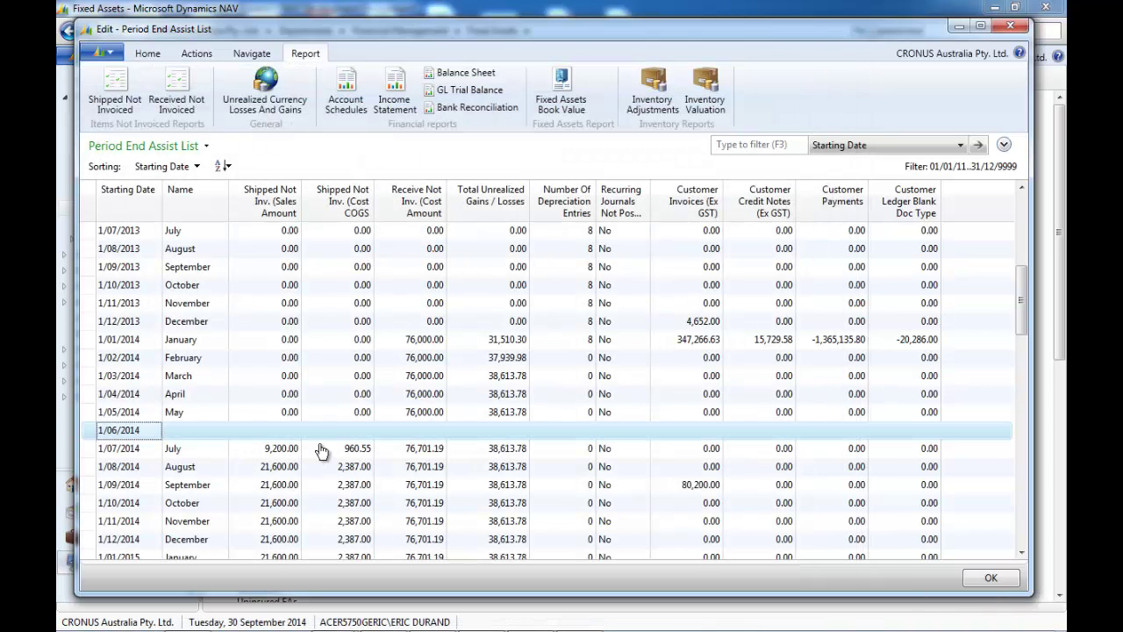
{"action": "left_click", "coordinate": [423, 413]}
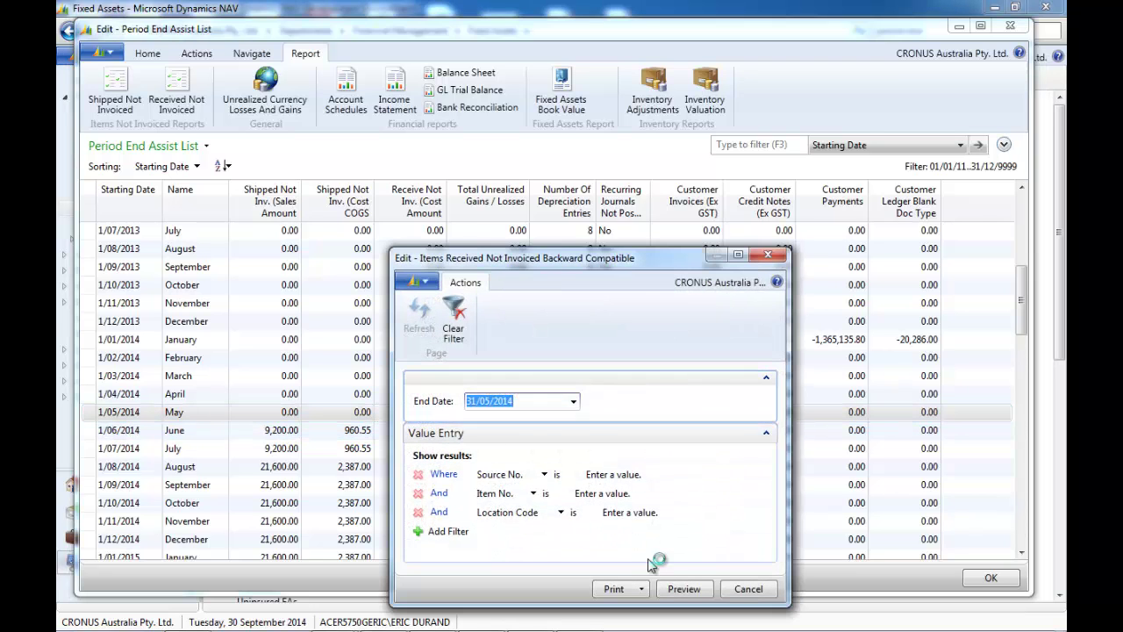
{"action": "left_click", "coordinate": [678, 589]}
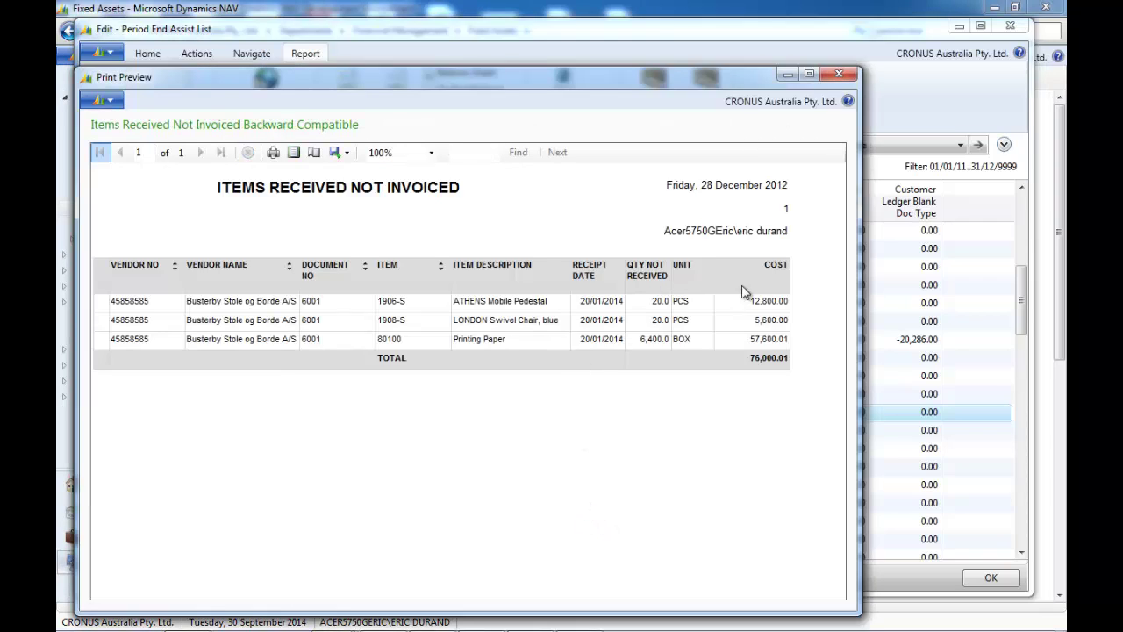
{"action": "left_click", "coordinate": [837, 74]}
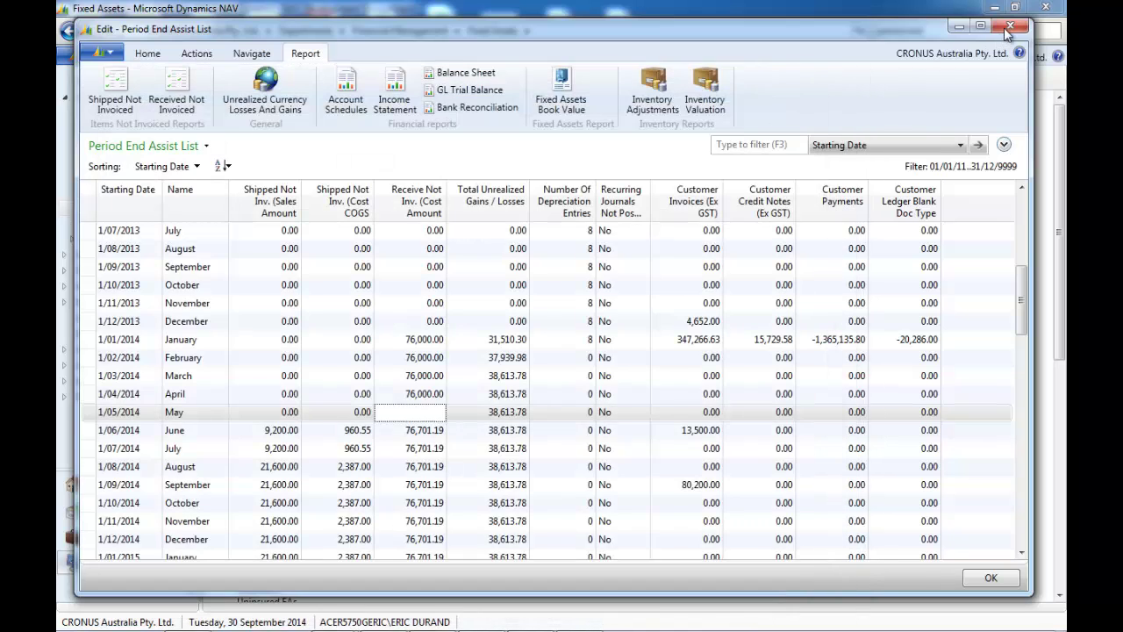
- Find the Items Received & Not Invoiced report via search 'rec', preview it, then close the preview
{"action": "left_click", "coordinate": [1009, 27]}
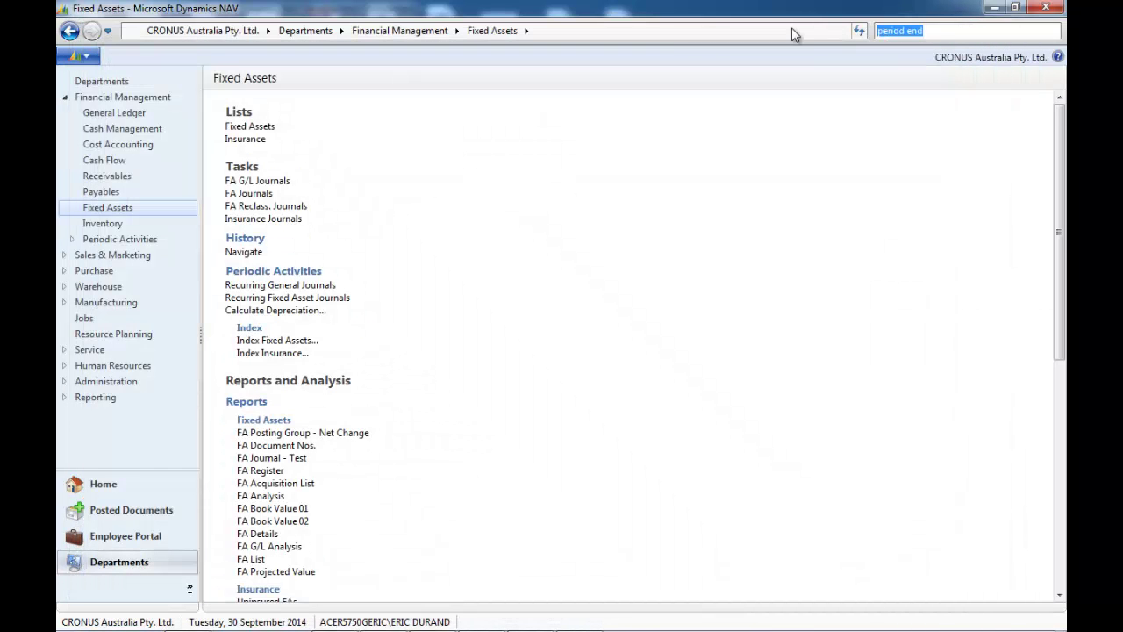
{"action": "type", "text": "receive"}
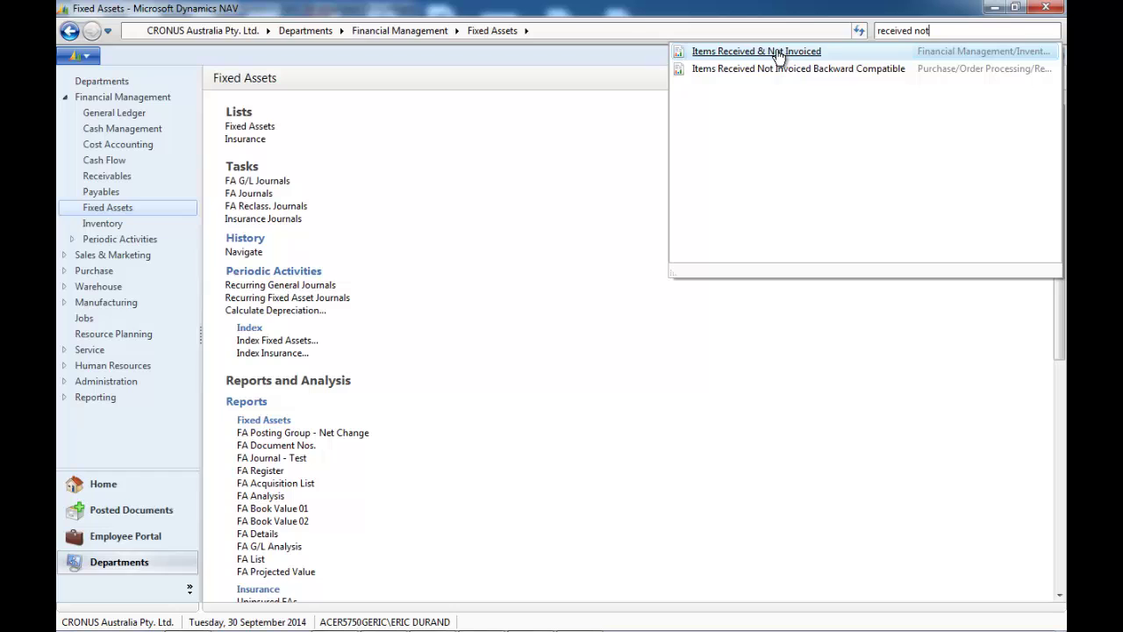
{"action": "left_click", "coordinate": [779, 53]}
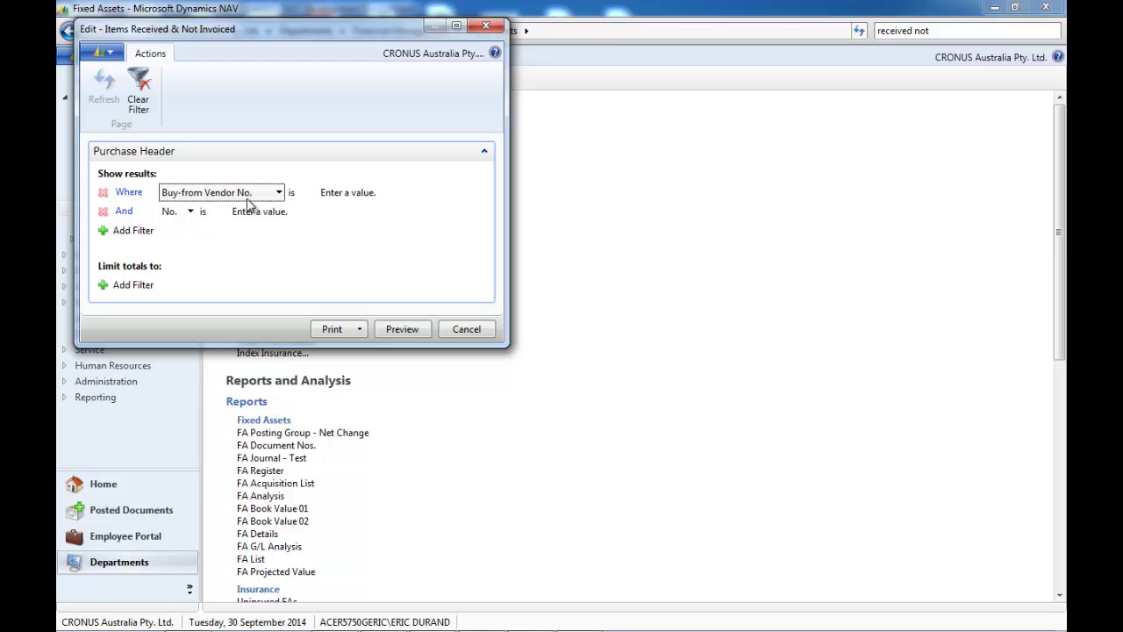
{"action": "left_click", "coordinate": [402, 329]}
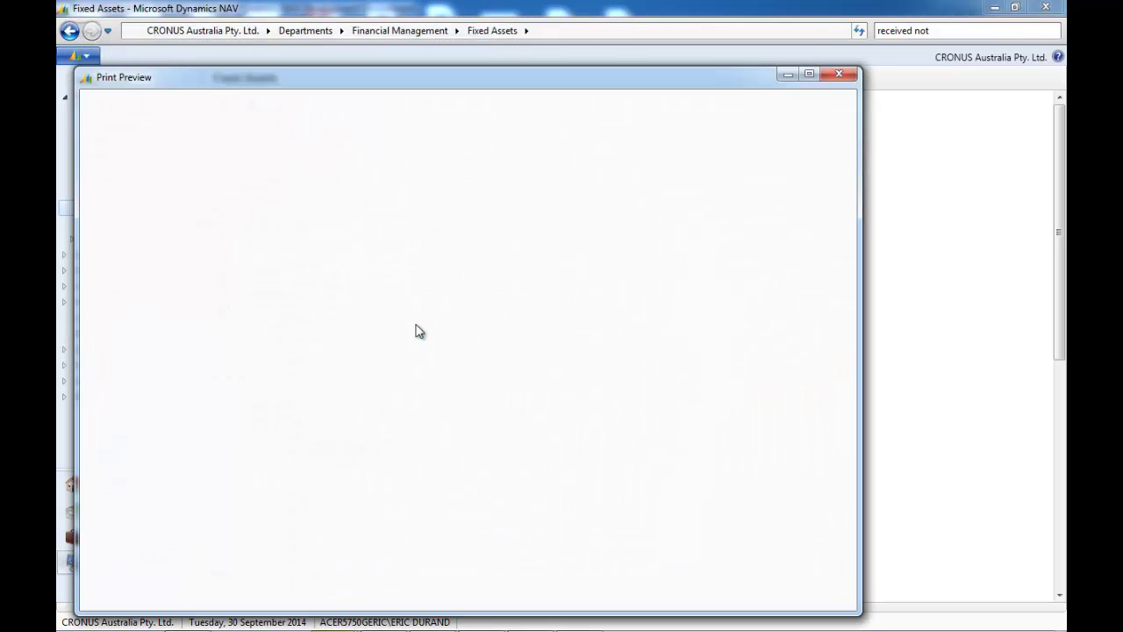
{"action": "left_click_drag", "start_coordinate": [839, 326], "coordinate": [835, 445]}
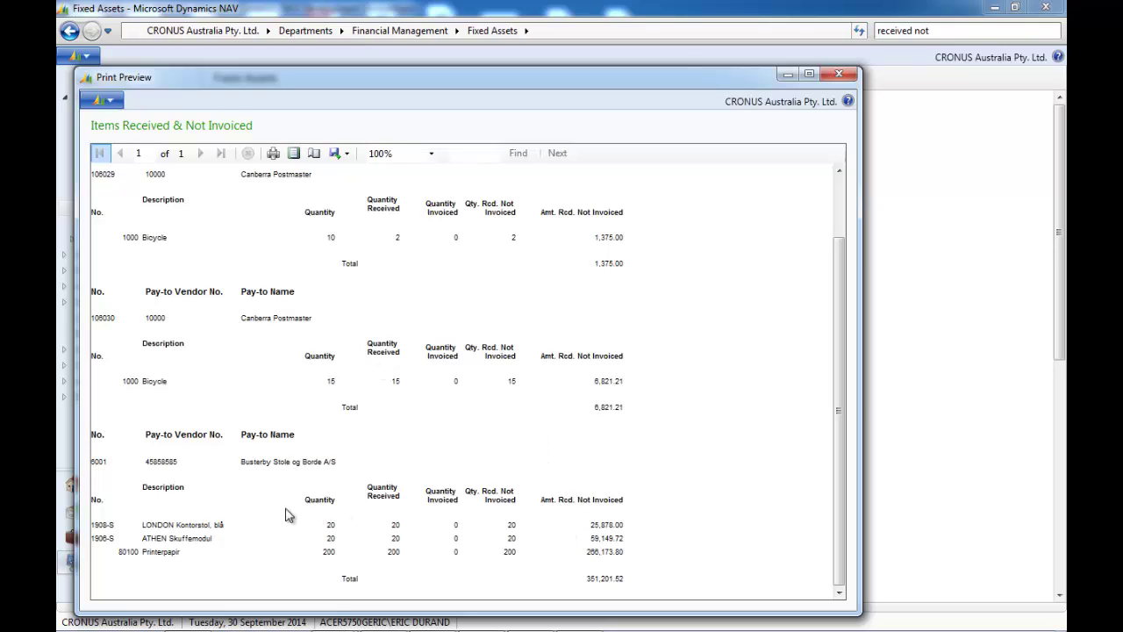
{"action": "left_click", "coordinate": [834, 77]}
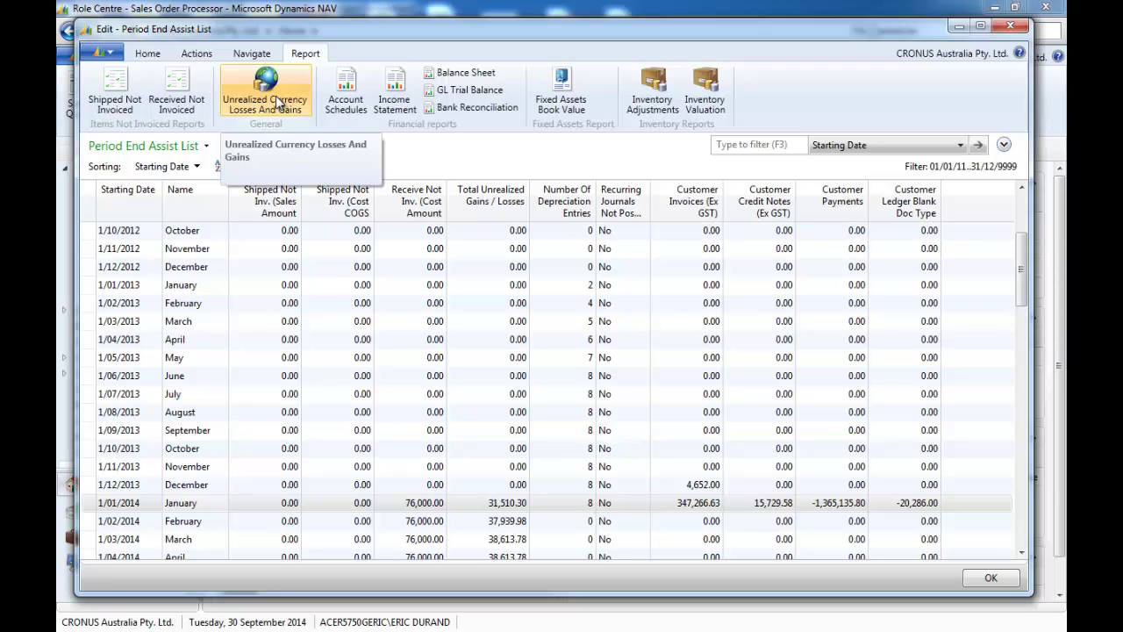
{"action": "left_click", "coordinate": [277, 103]}
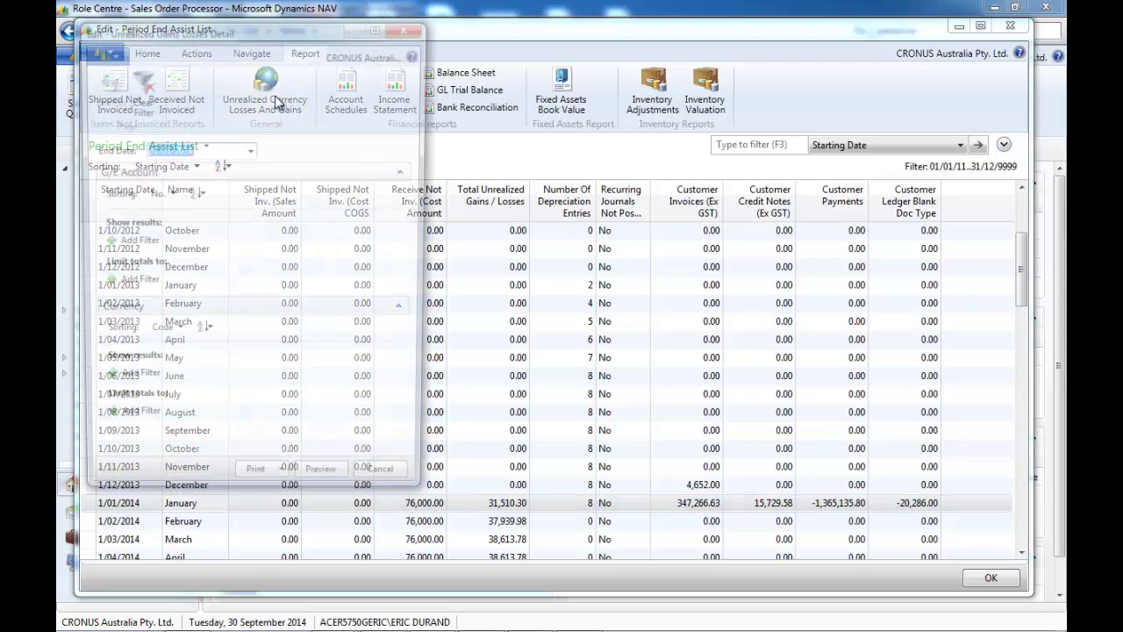
{"action": "left_click", "coordinate": [325, 493]}
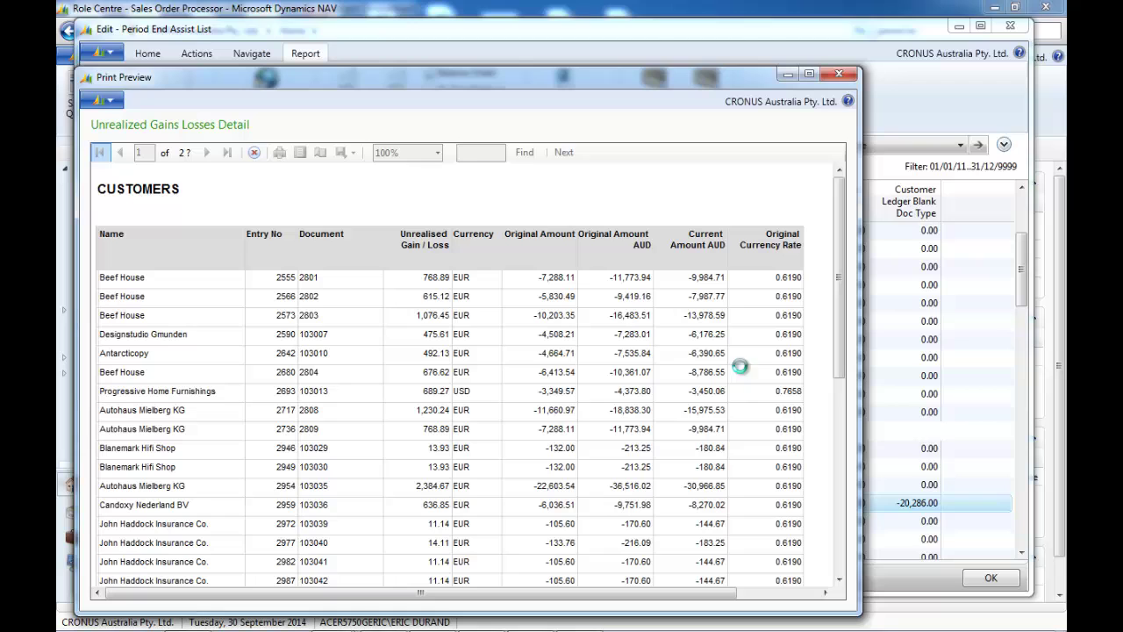
{"action": "scroll", "coordinate": [844, 353], "scroll_direction": "down", "scroll_amount": 3}
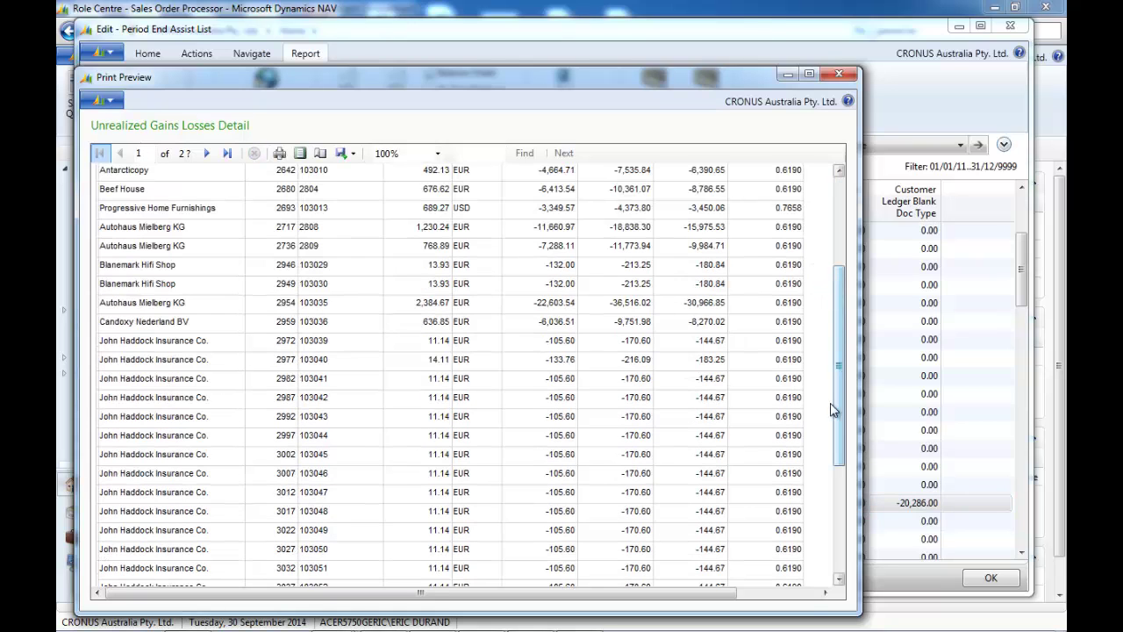
{"action": "left_click", "coordinate": [227, 154]}
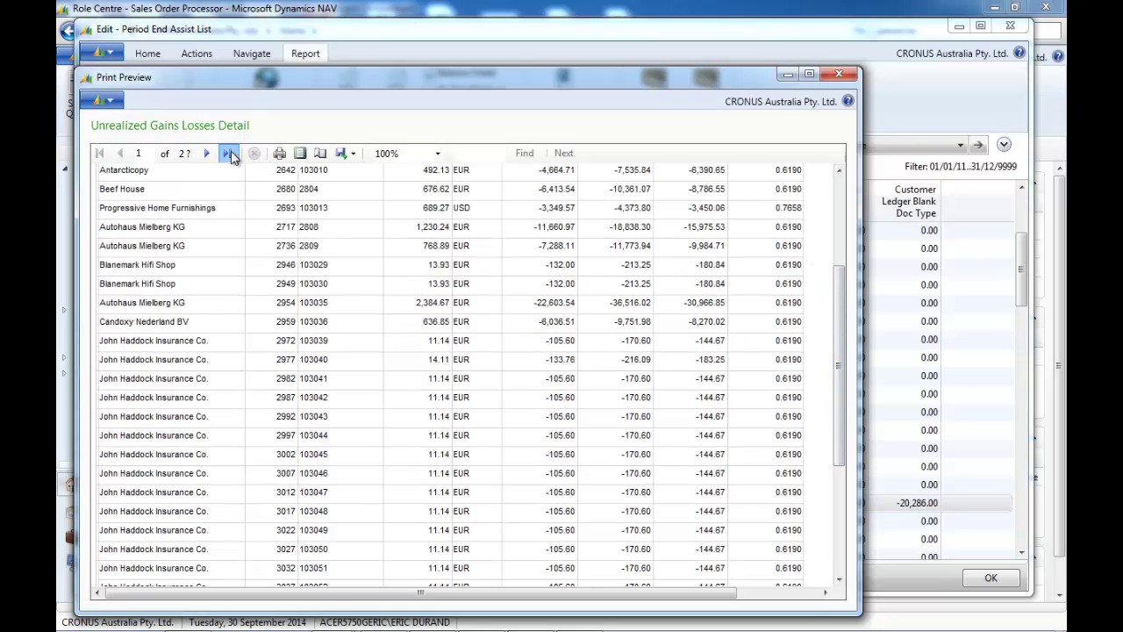
{"action": "left_click_drag", "start_coordinate": [841, 386], "coordinate": [851, 537]}
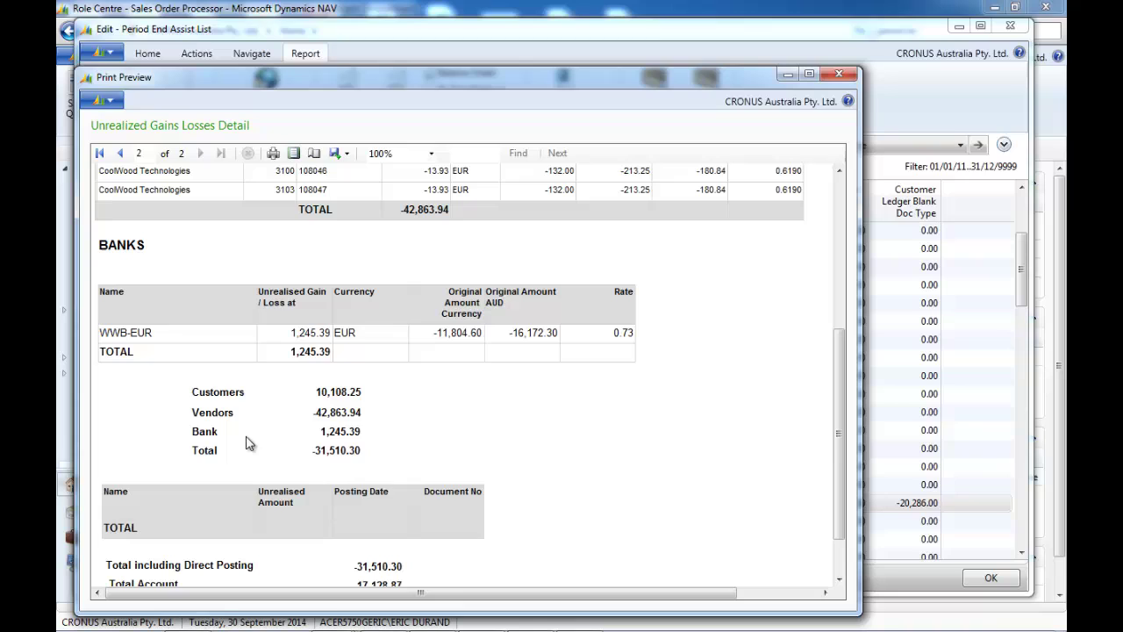
{"action": "left_click_drag", "start_coordinate": [837, 474], "coordinate": [834, 516]}
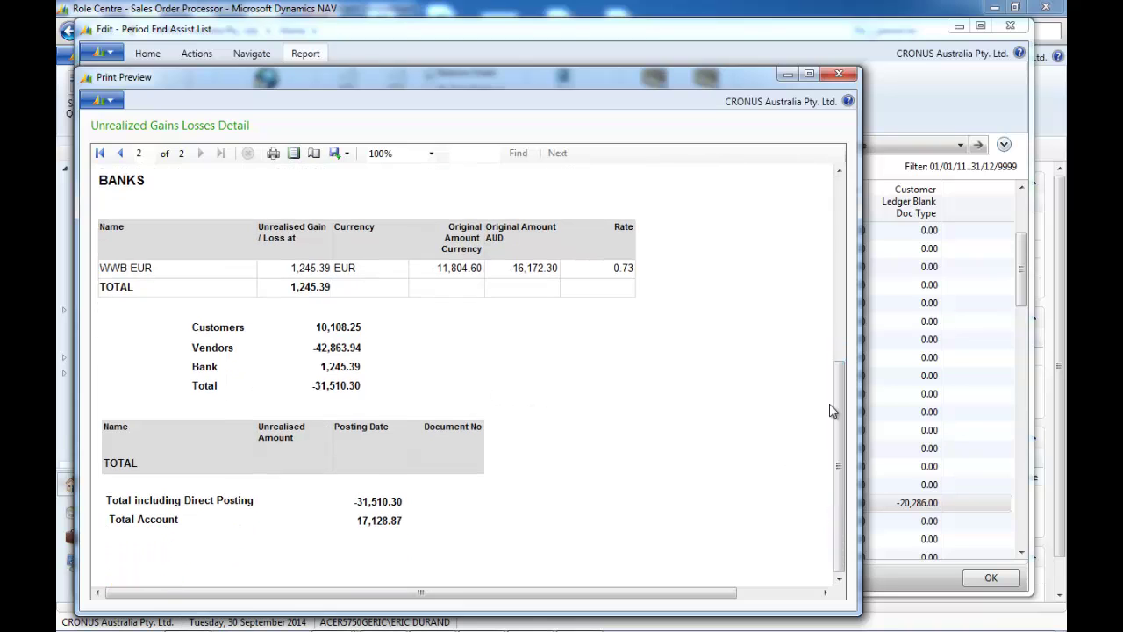
{"action": "left_click", "coordinate": [840, 76]}
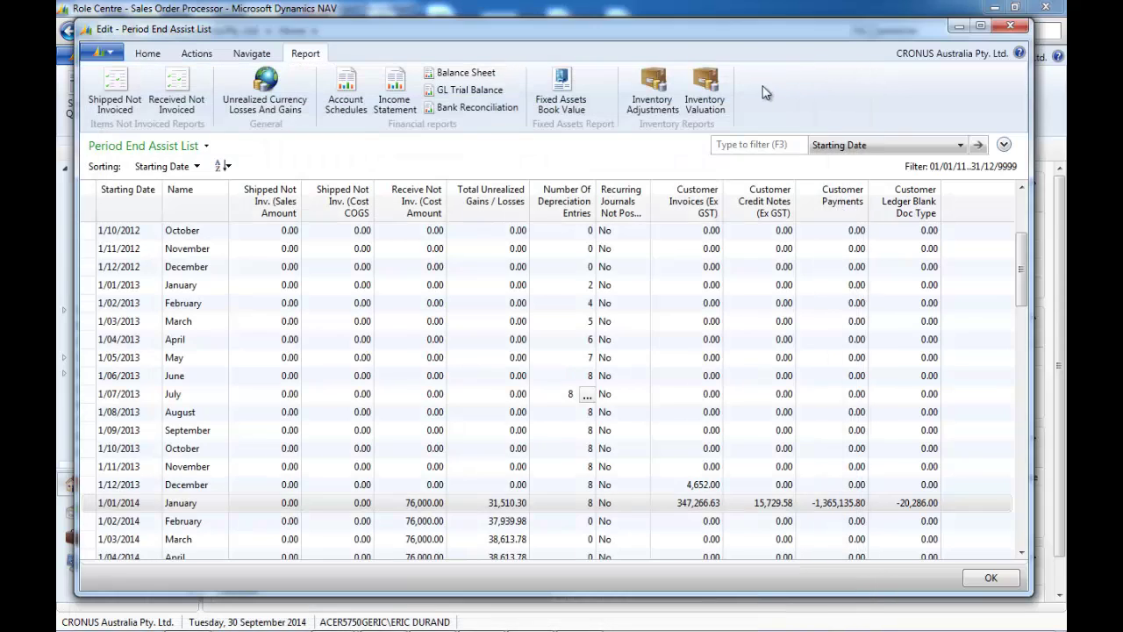
{"action": "left_click", "coordinate": [654, 96]}
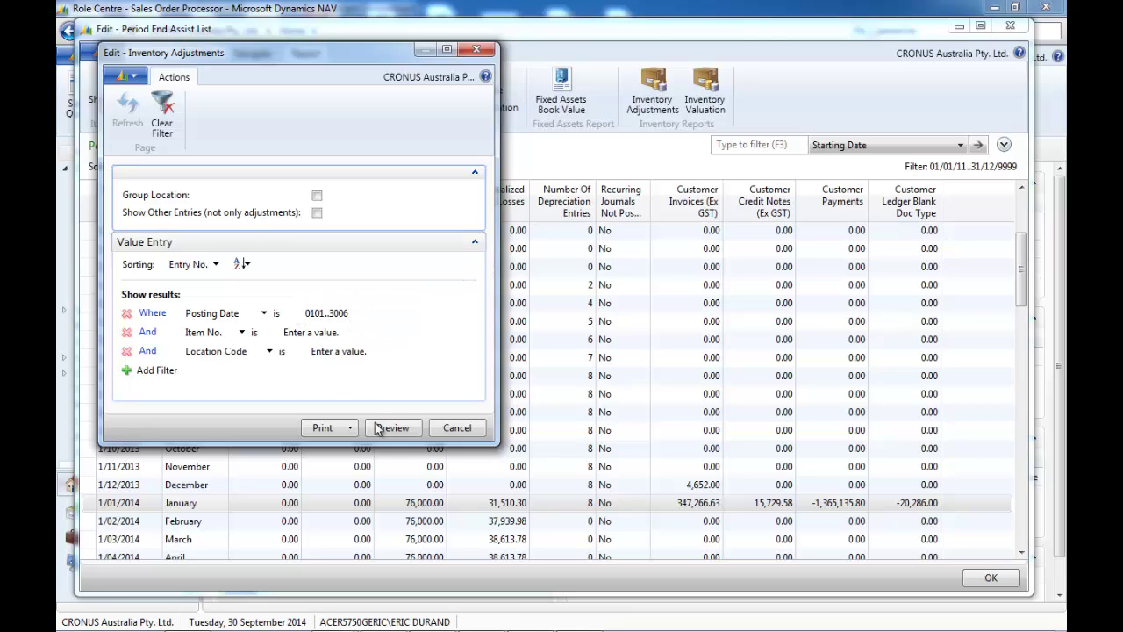
{"action": "left_click", "coordinate": [403, 433]}
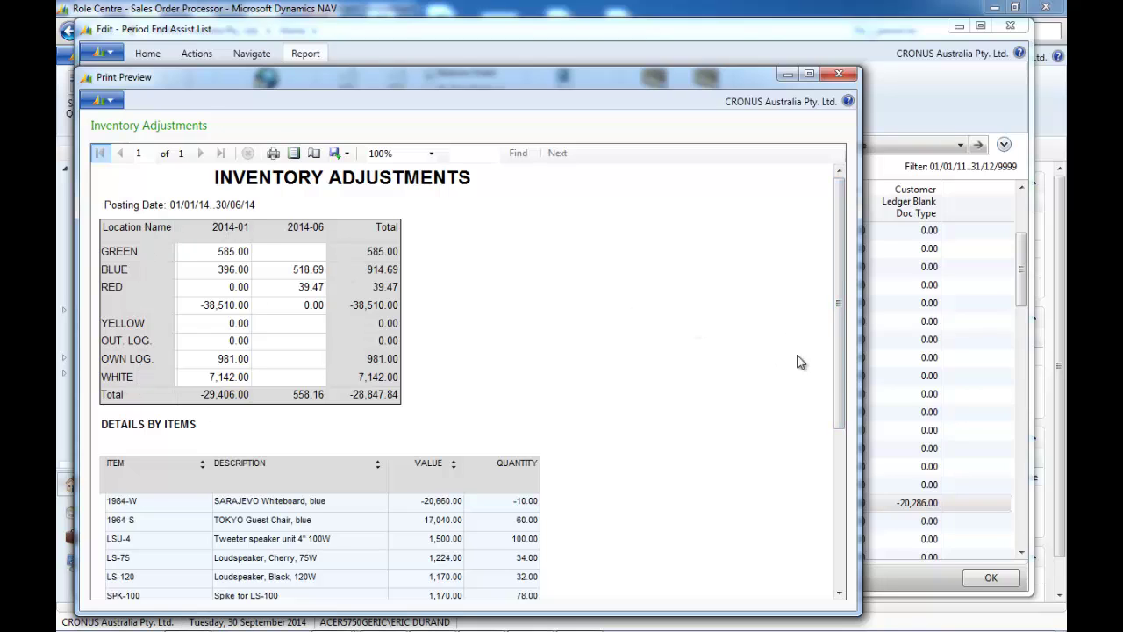
{"action": "left_click_drag", "start_coordinate": [836, 373], "coordinate": [827, 565]}
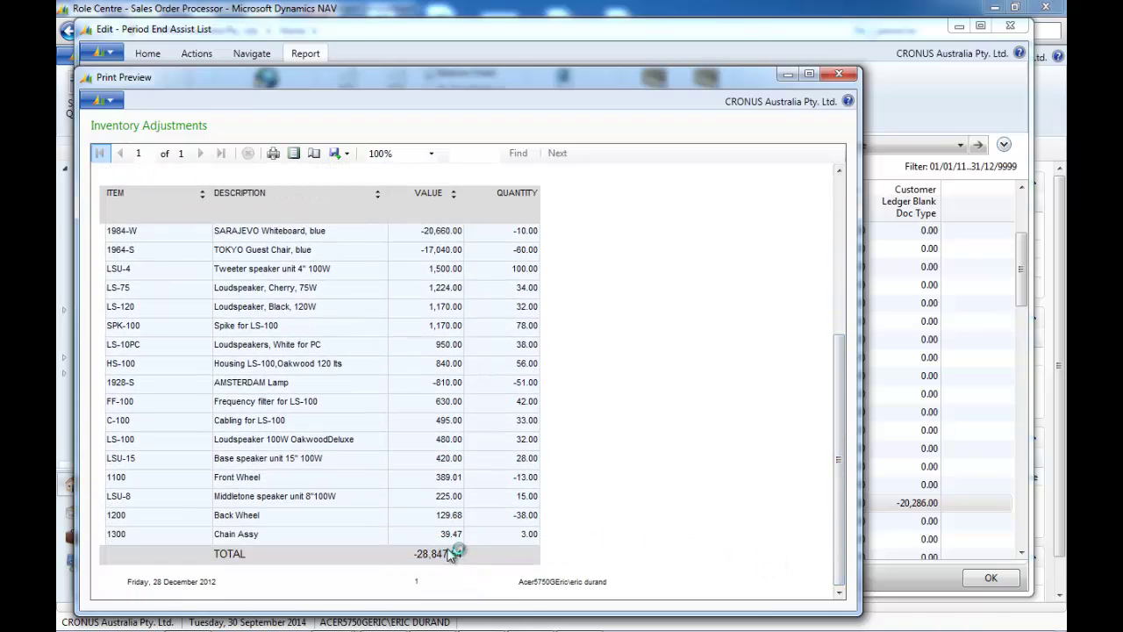
- Close the inventory adjustments preview and view Chart of Accounts for GL accounts 7170 and 7270
{"action": "left_click", "coordinate": [837, 77]}
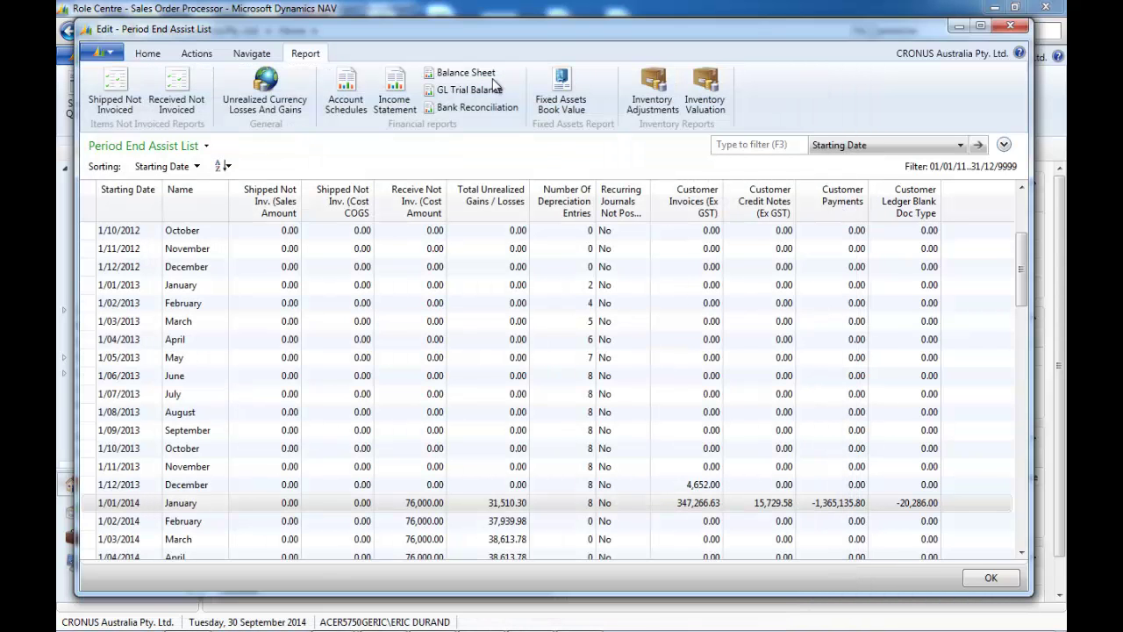
{"action": "left_click", "coordinate": [254, 55]}
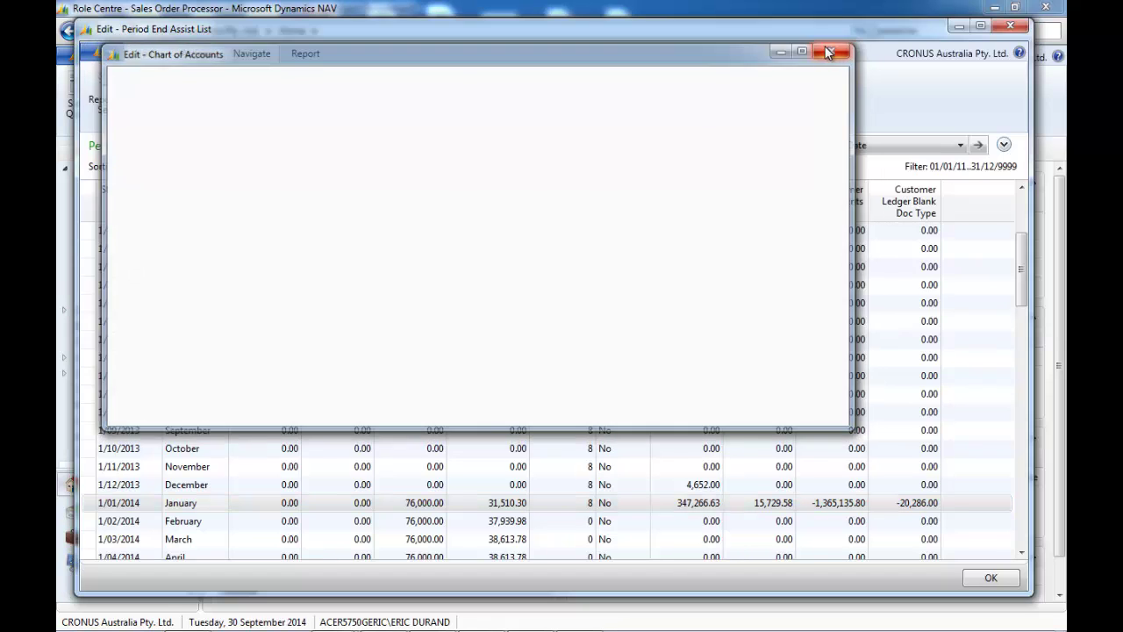
{"action": "left_click", "coordinate": [834, 49]}
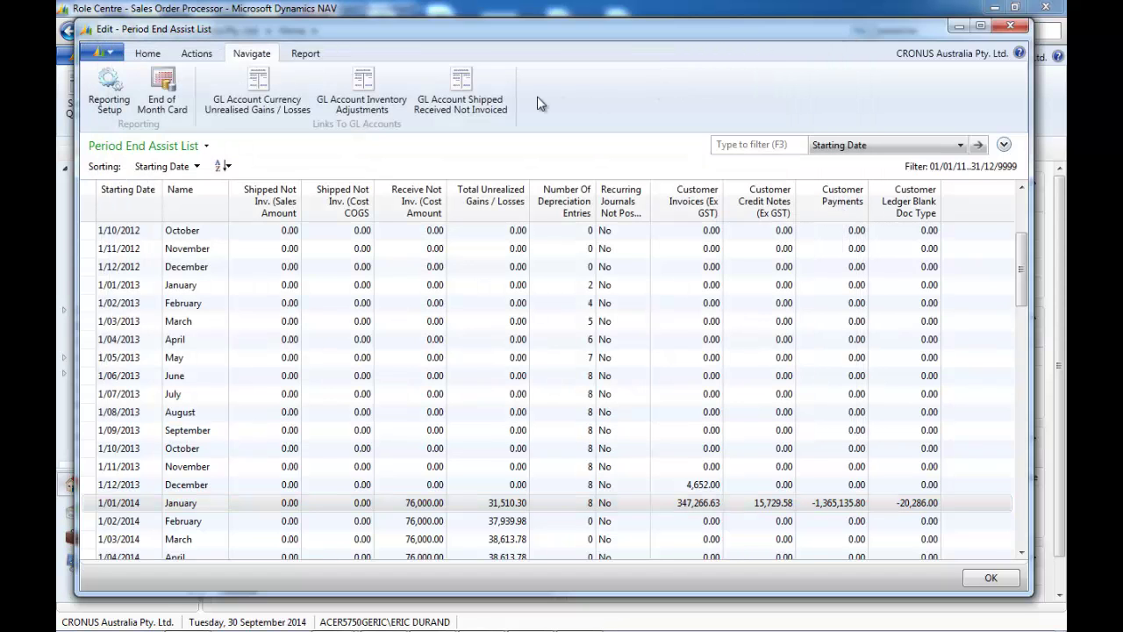
{"action": "left_click", "coordinate": [365, 90]}
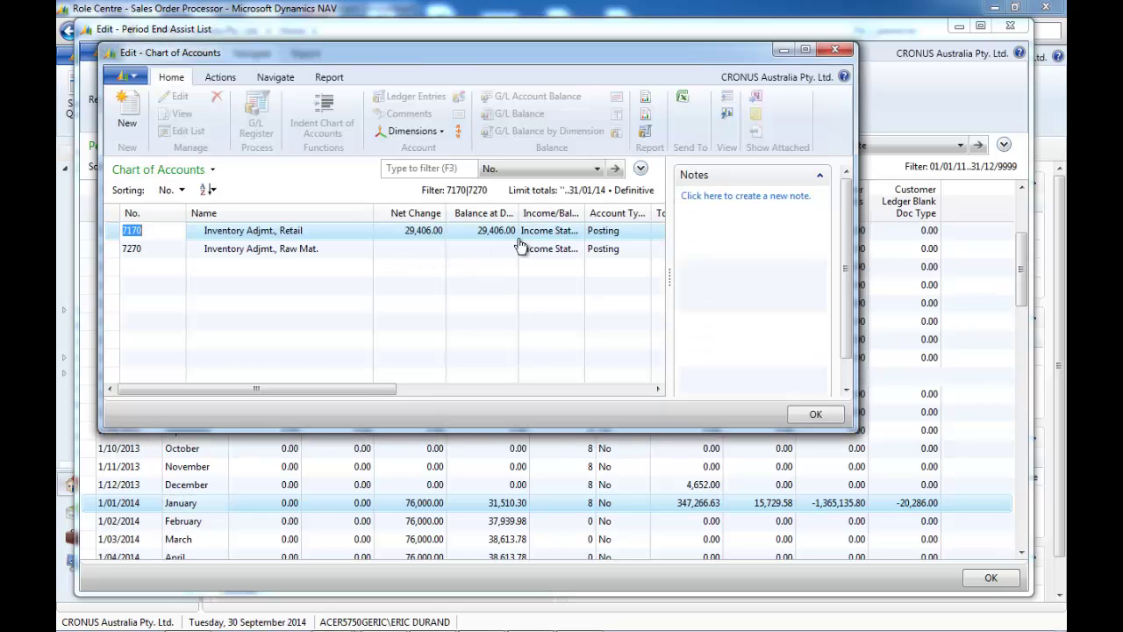
{"action": "left_click", "coordinate": [834, 50]}
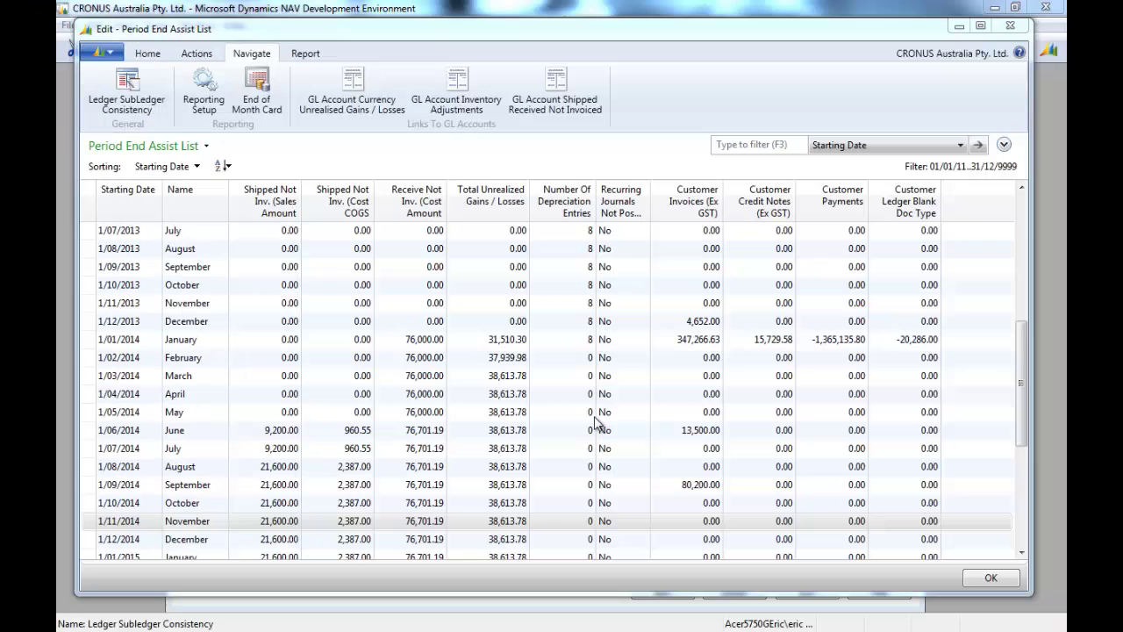
- Open Ledger SubLedger Consistency, refresh the customer audit totals, and show the General and Alerts sections
{"action": "left_click", "coordinate": [134, 107]}
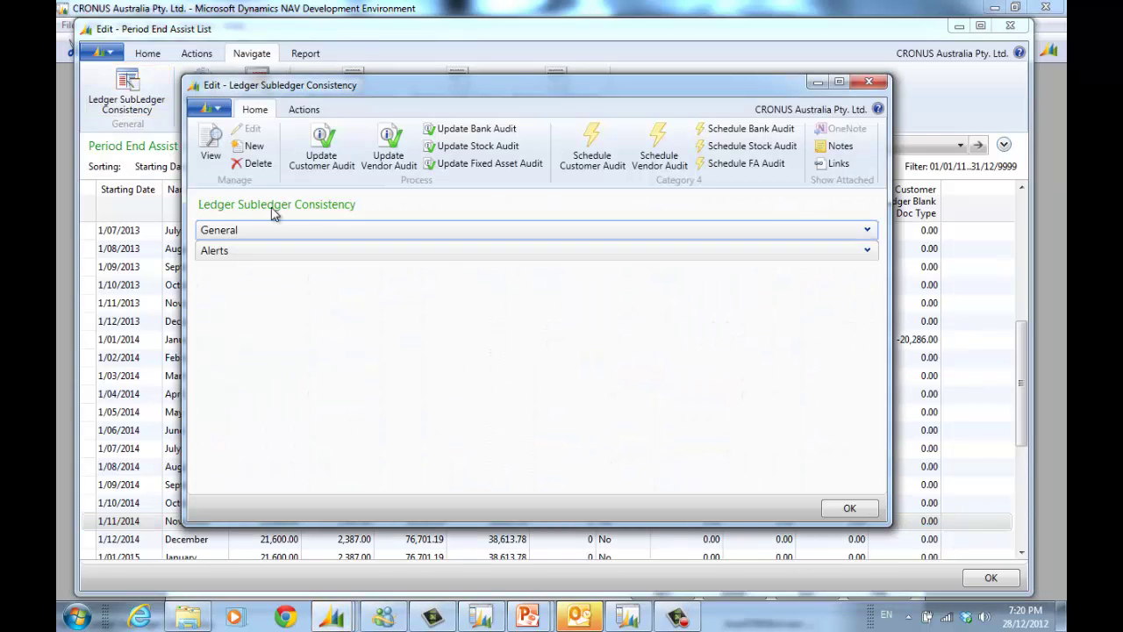
{"action": "left_click", "coordinate": [866, 229]}
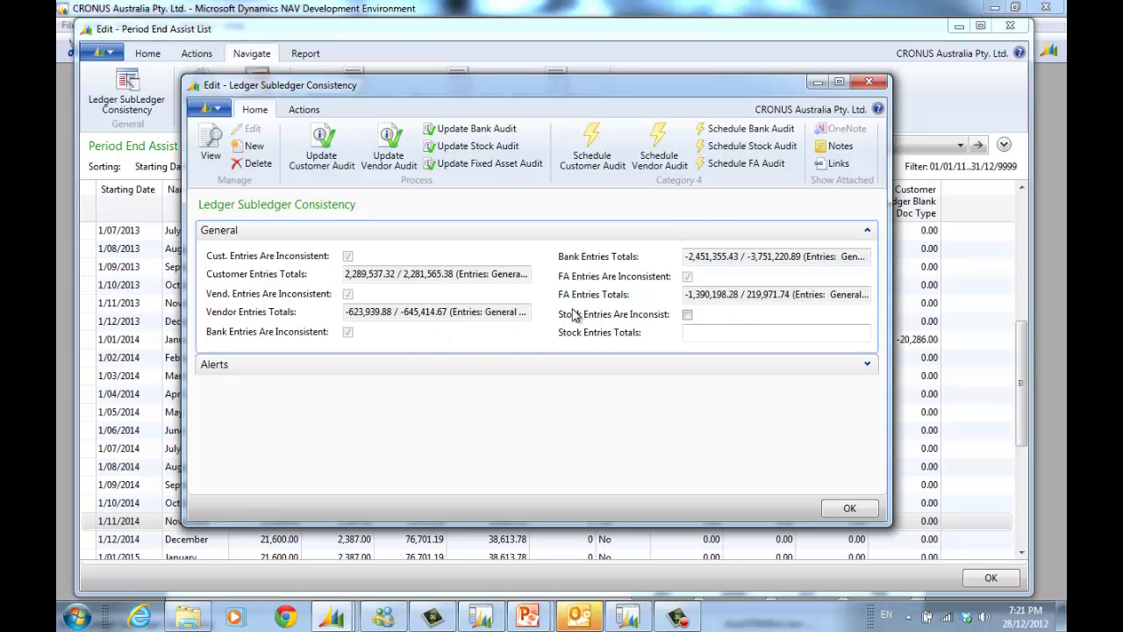
{"action": "left_click", "coordinate": [335, 167]}
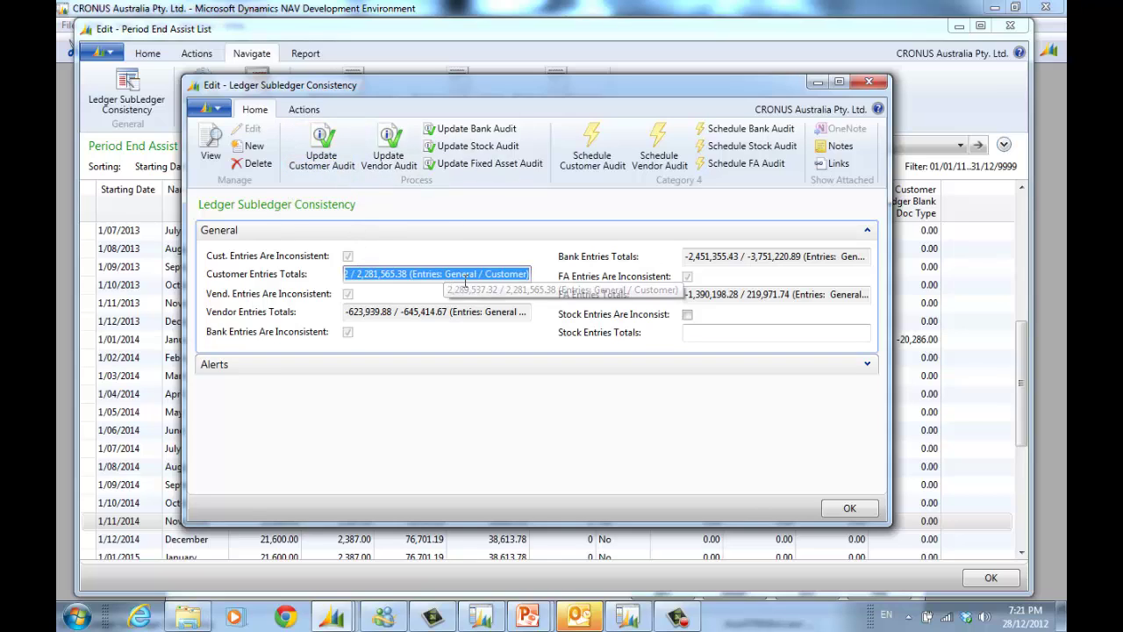
{"action": "left_click", "coordinate": [867, 364]}
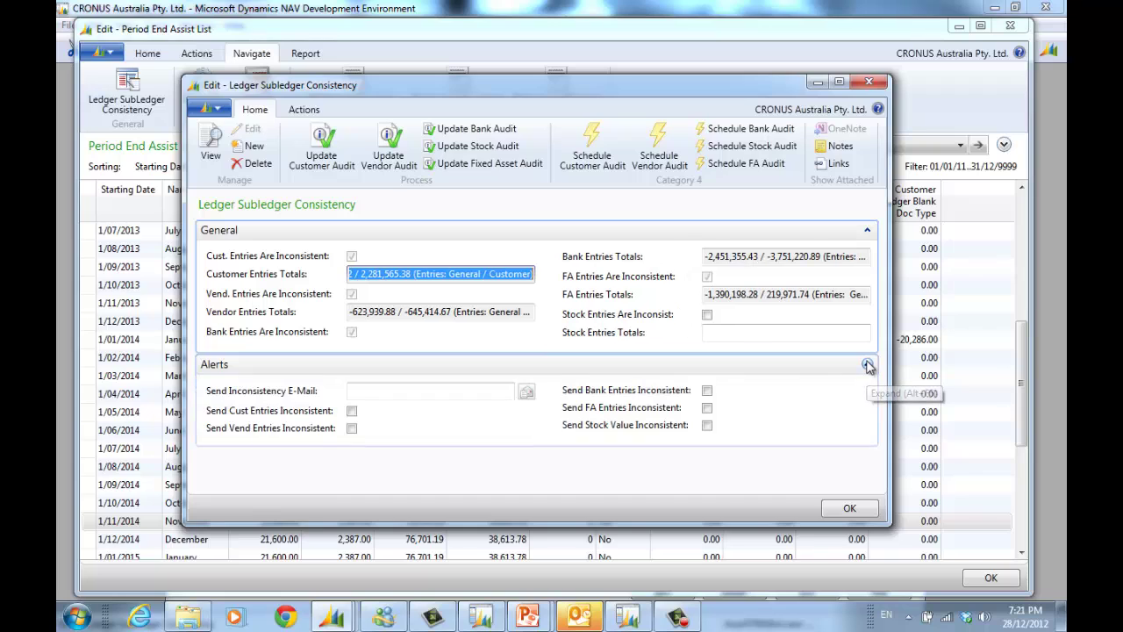